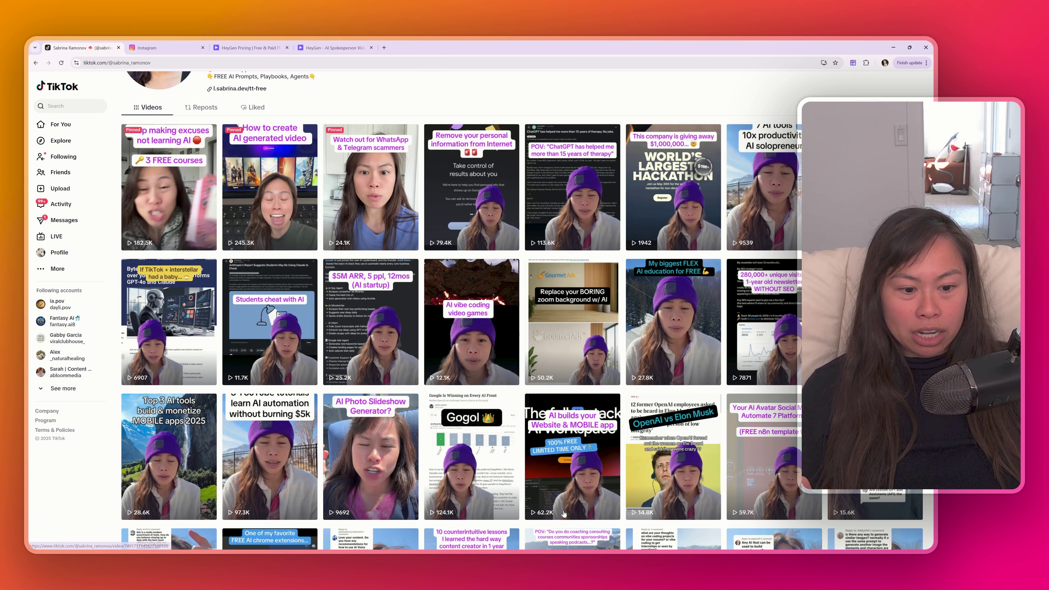
- Scroll through the Instagram profile's reels grid, then return to the TikTok Videos grid
scroll(525, 506, down, 1)
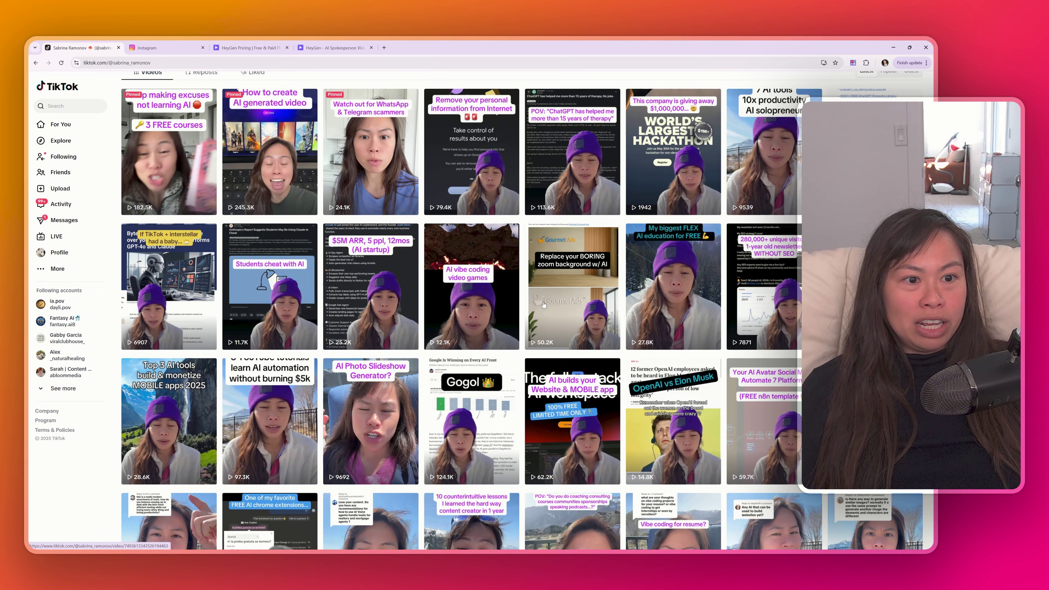
scroll(587, 168, up, 1)
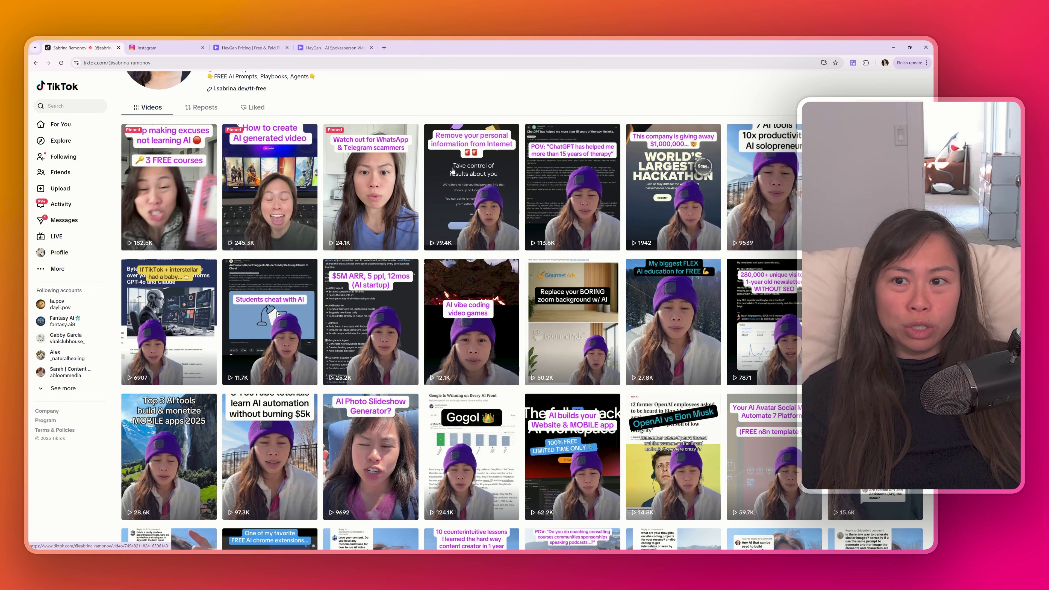
key(ctrl+Tab)
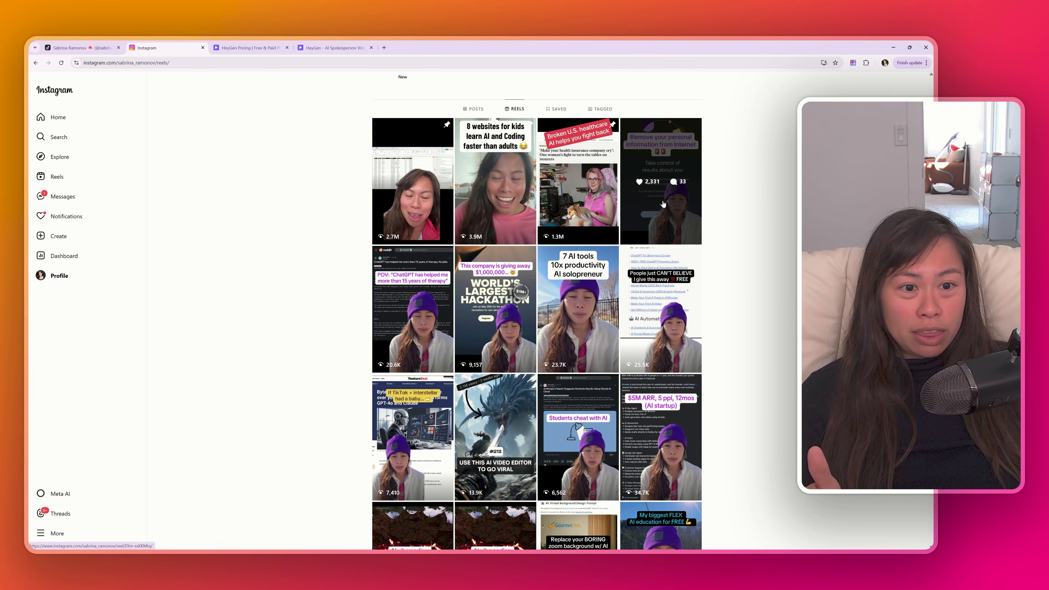
scroll(519, 291, down, 1)
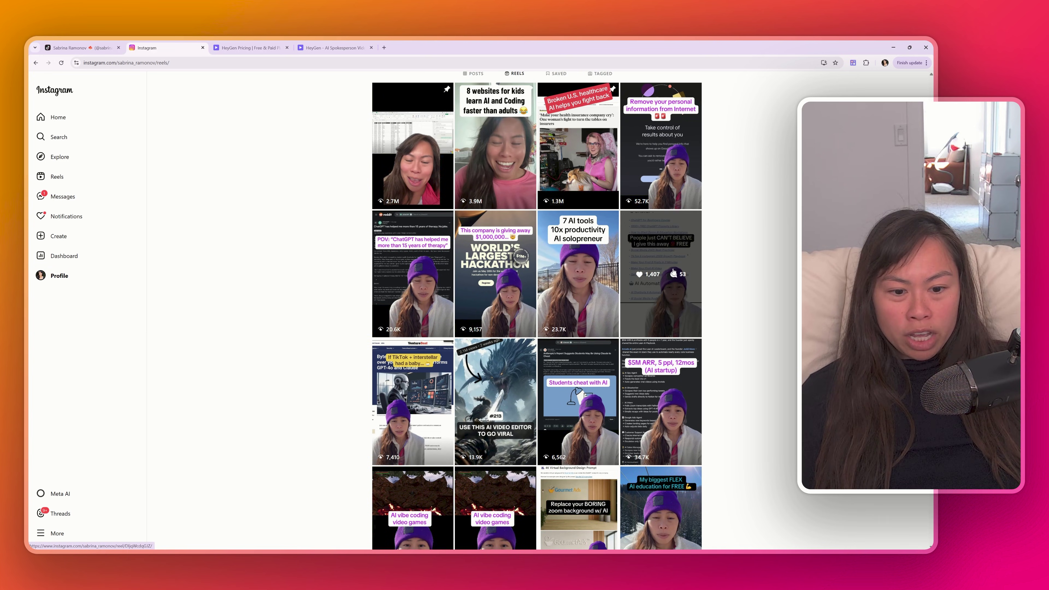
scroll(660, 290, down, 3)
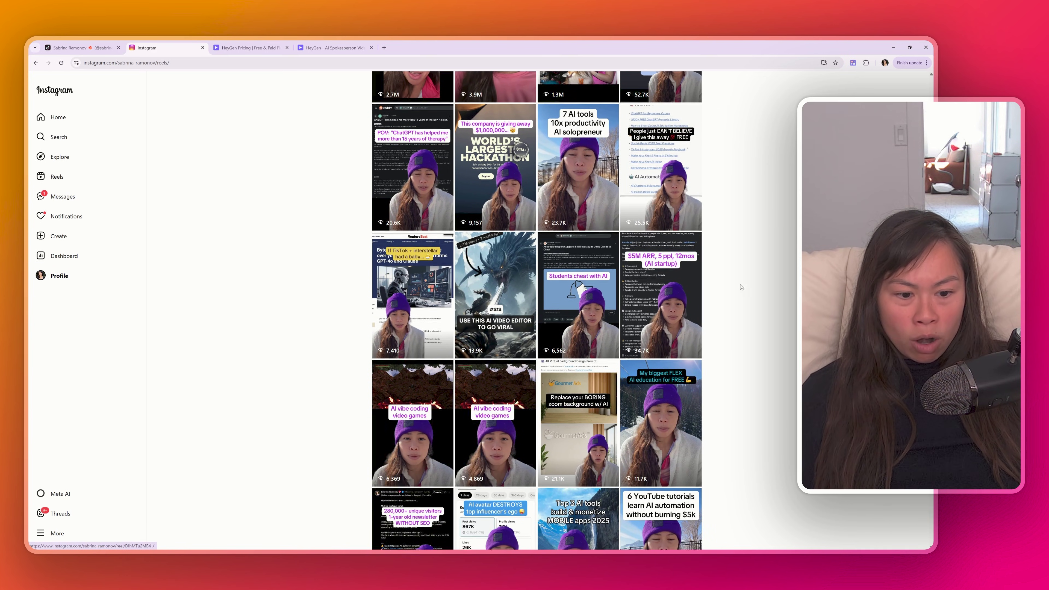
scroll(561, 351, down, 2)
scroll(561, 350, down, 3)
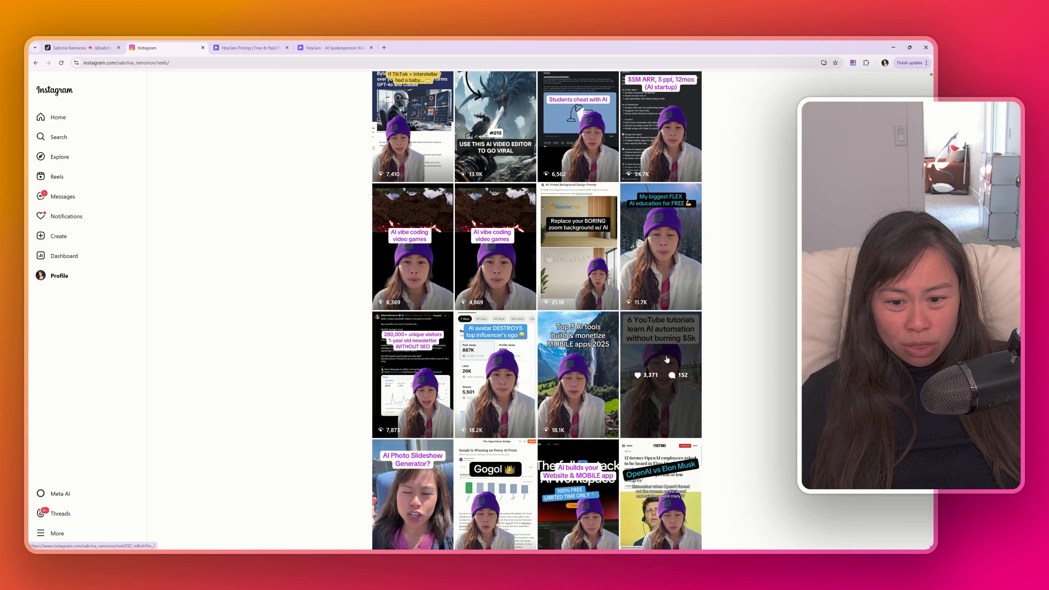
scroll(666, 359, down, 2)
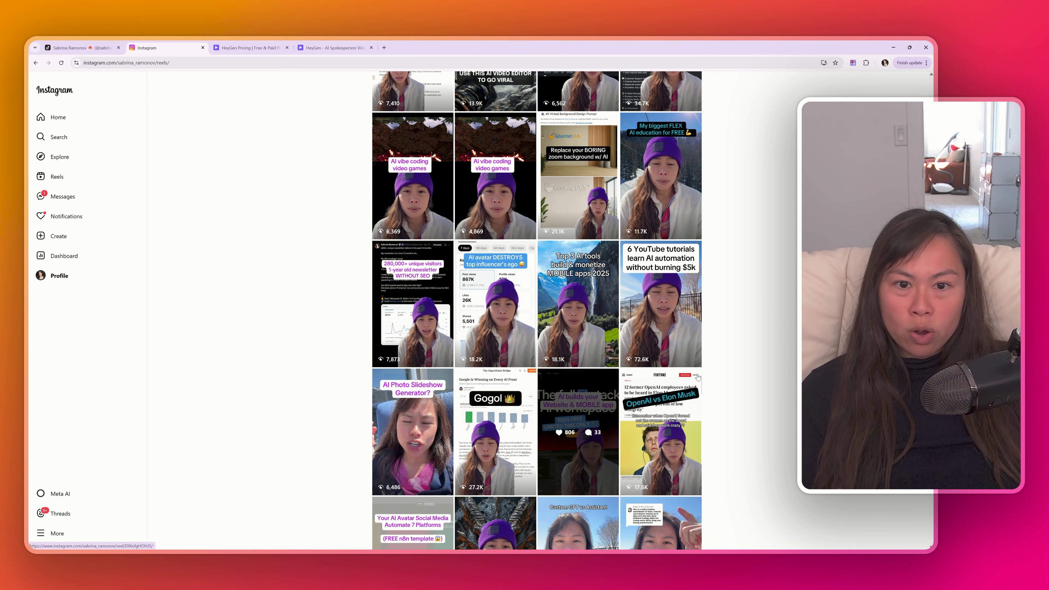
scroll(396, 409, down, 4)
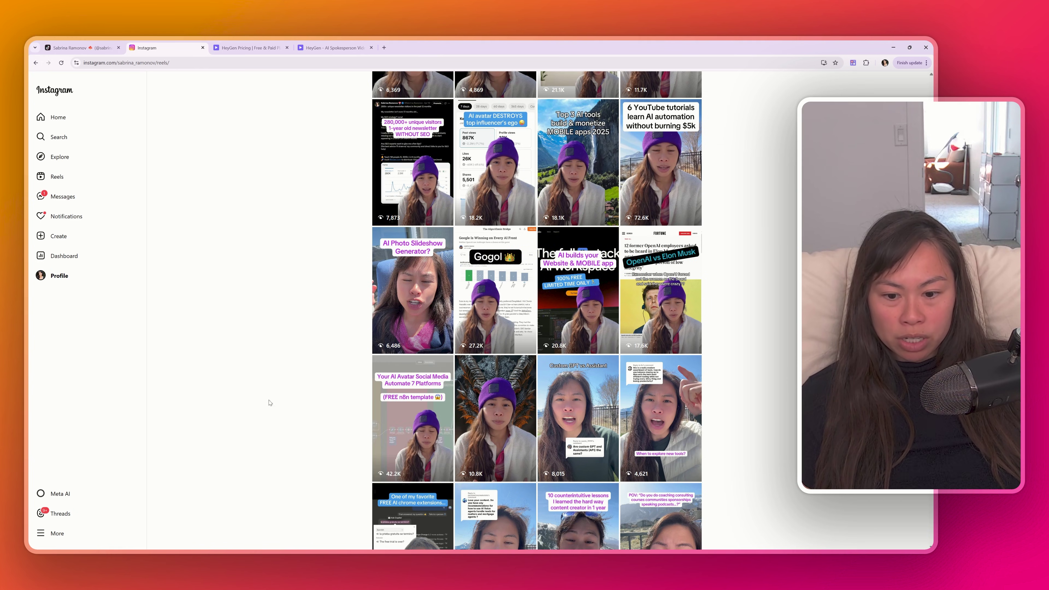
scroll(255, 305, up, 3)
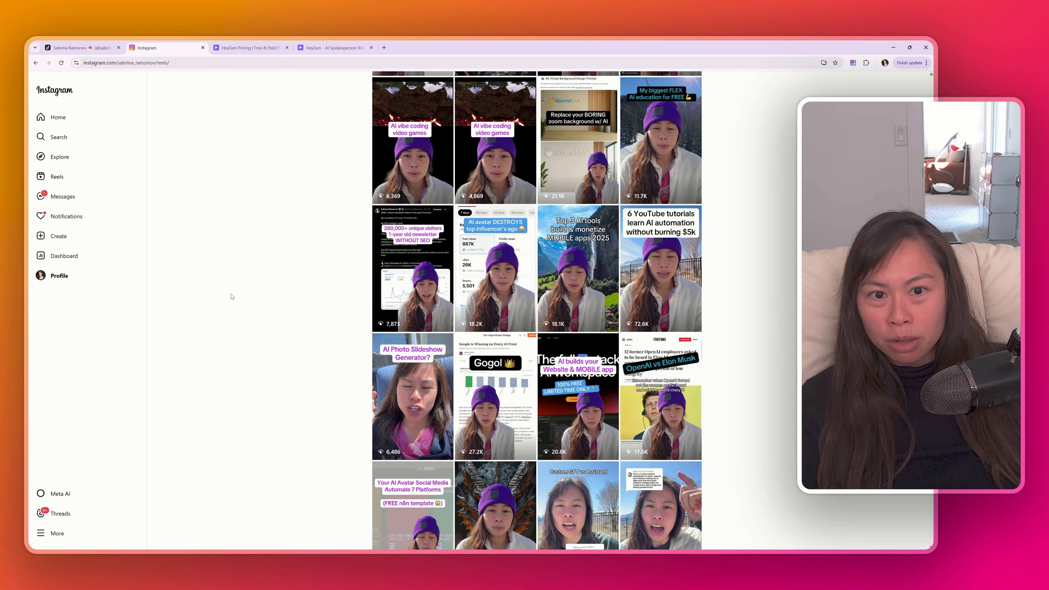
scroll(186, 231, up, 3)
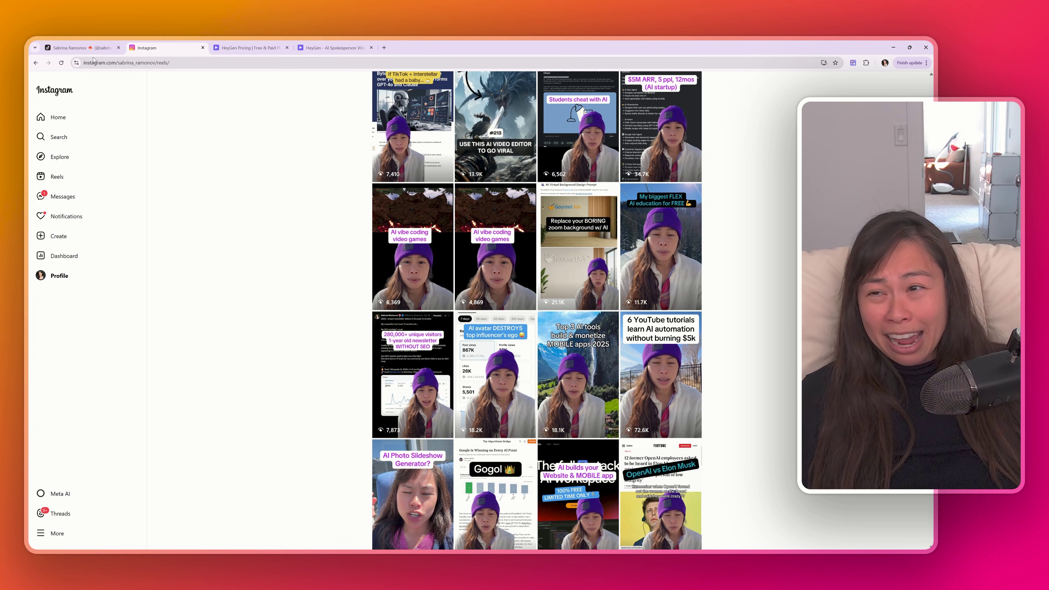
click(79, 48)
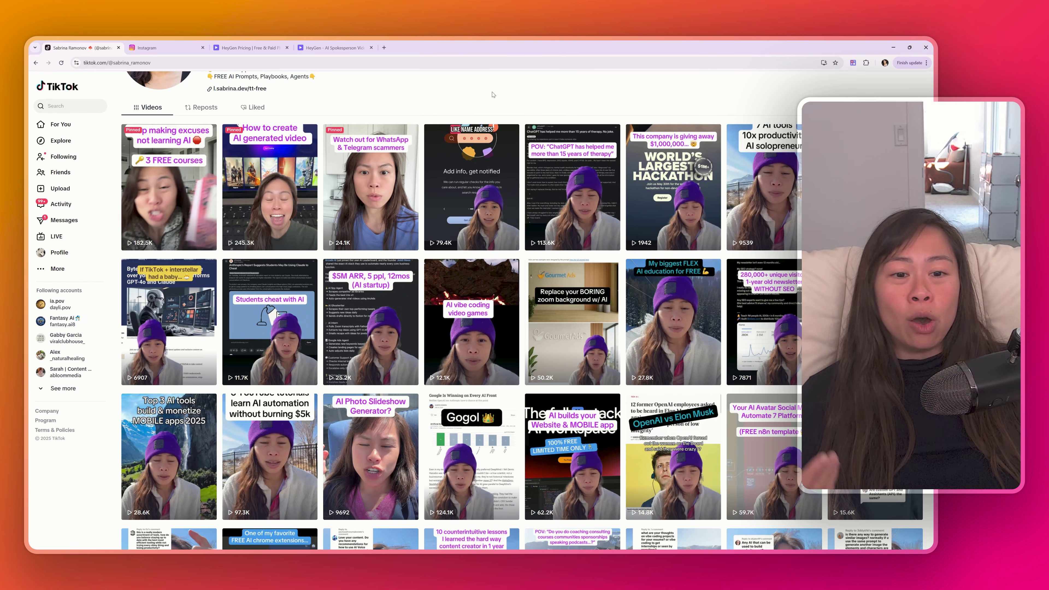
drag(492, 94, 543, 93)
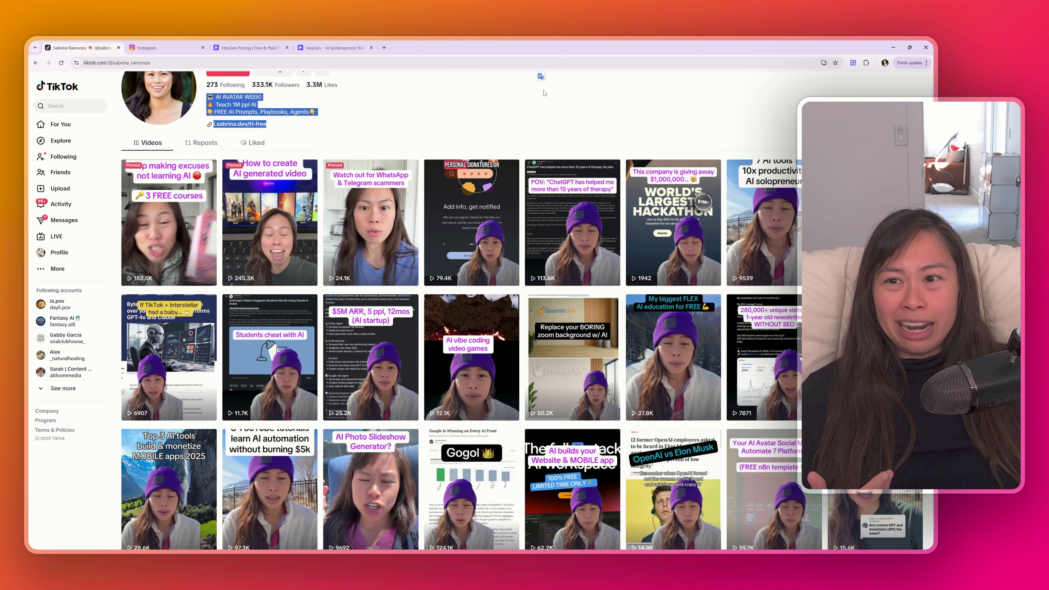
click(299, 107)
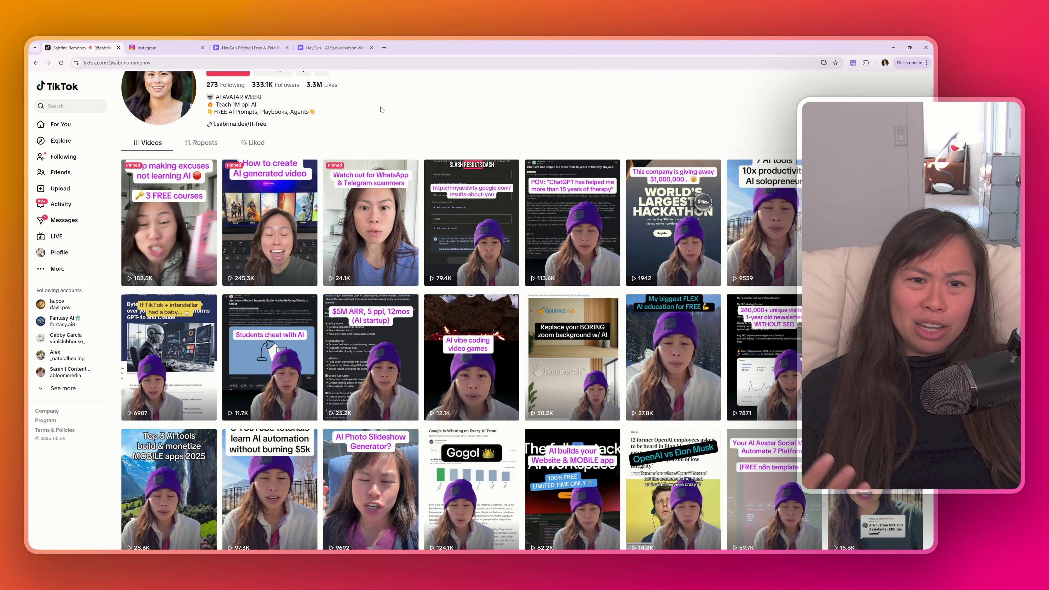
scroll(496, 113, down, 1)
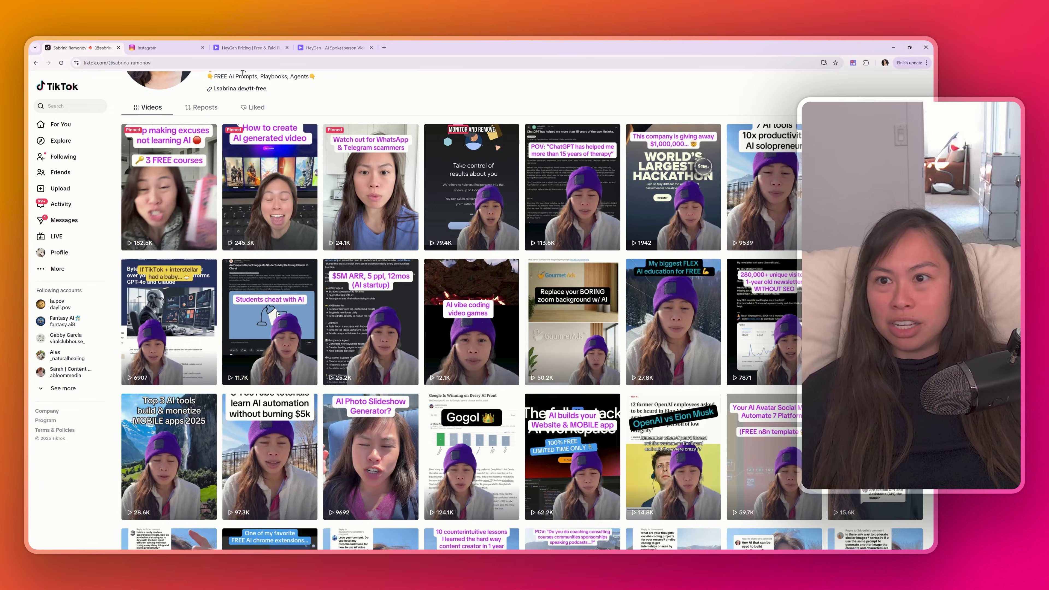
click(227, 48)
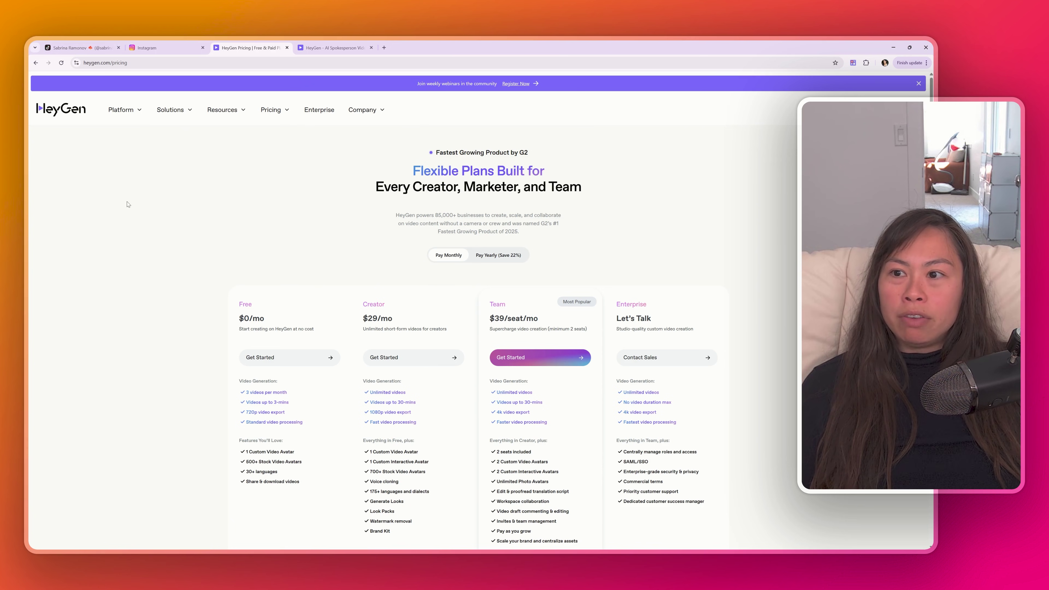
scroll(225, 180, down, 1)
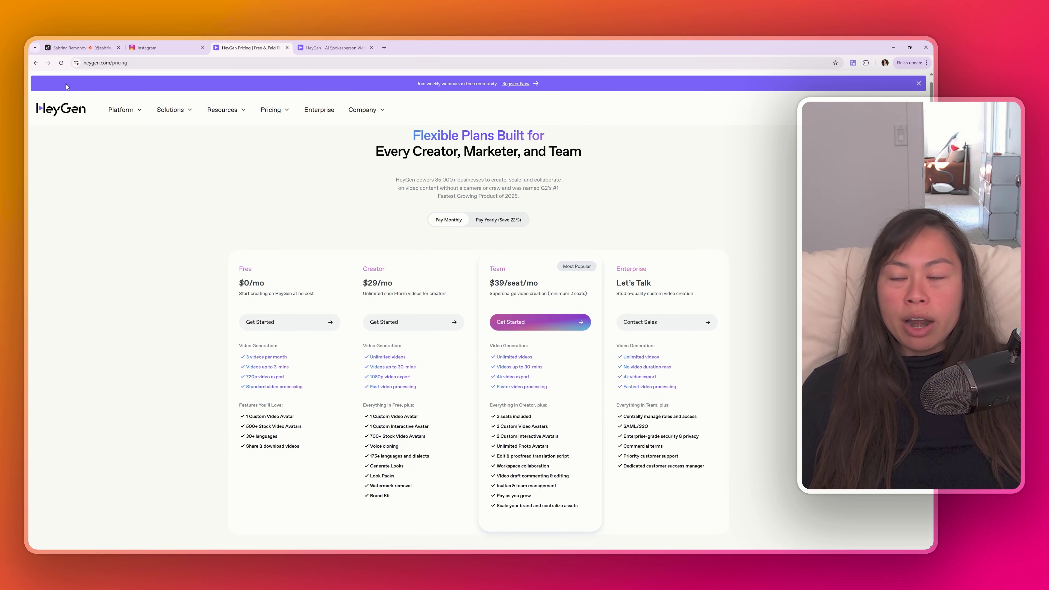
scroll(554, 106, down, 1)
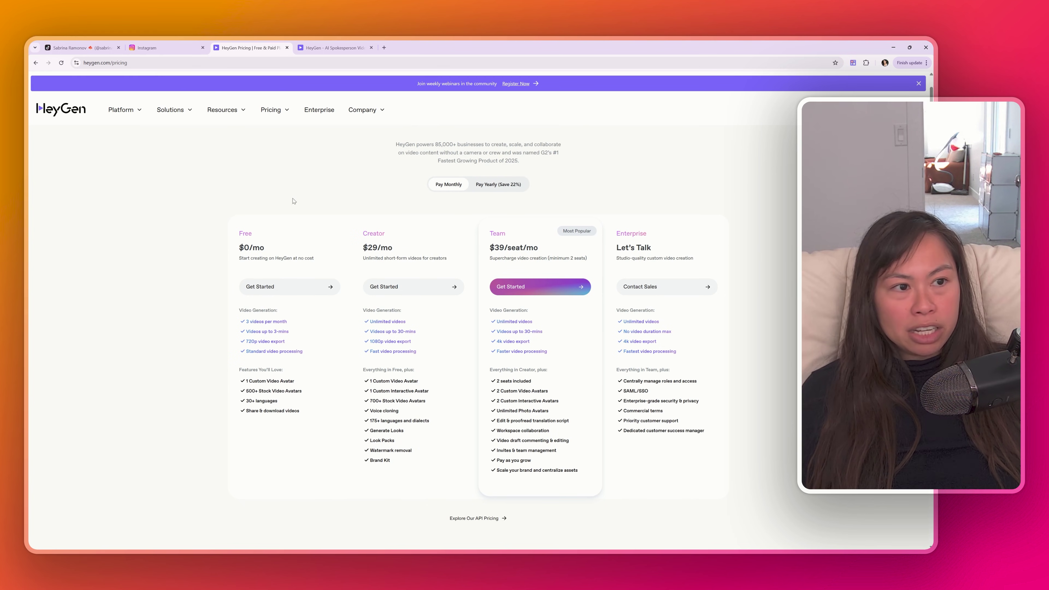
scroll(372, 215, down, 1)
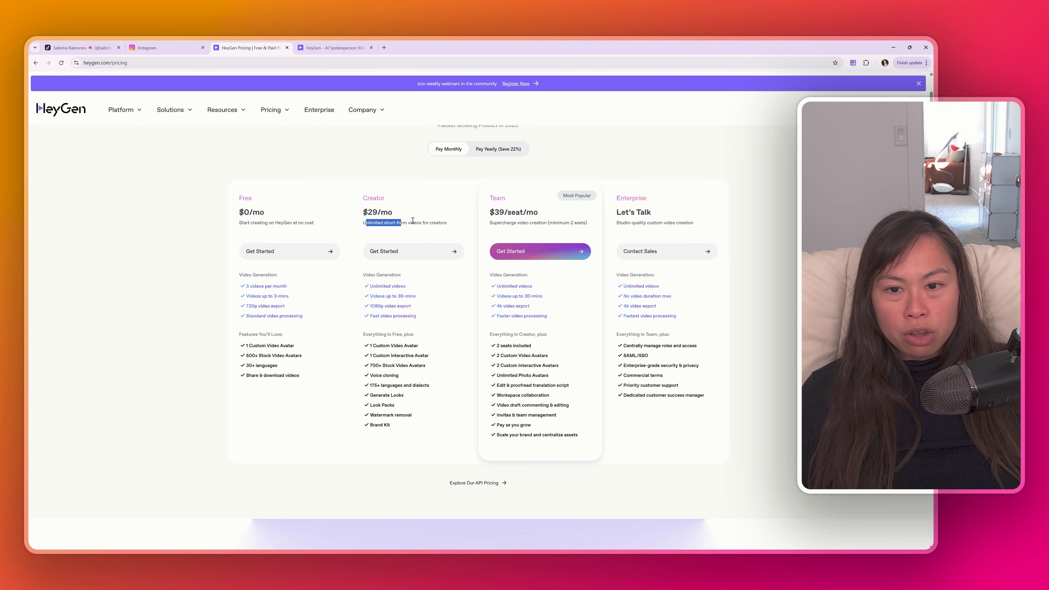
drag(447, 224, 421, 224)
click(424, 234)
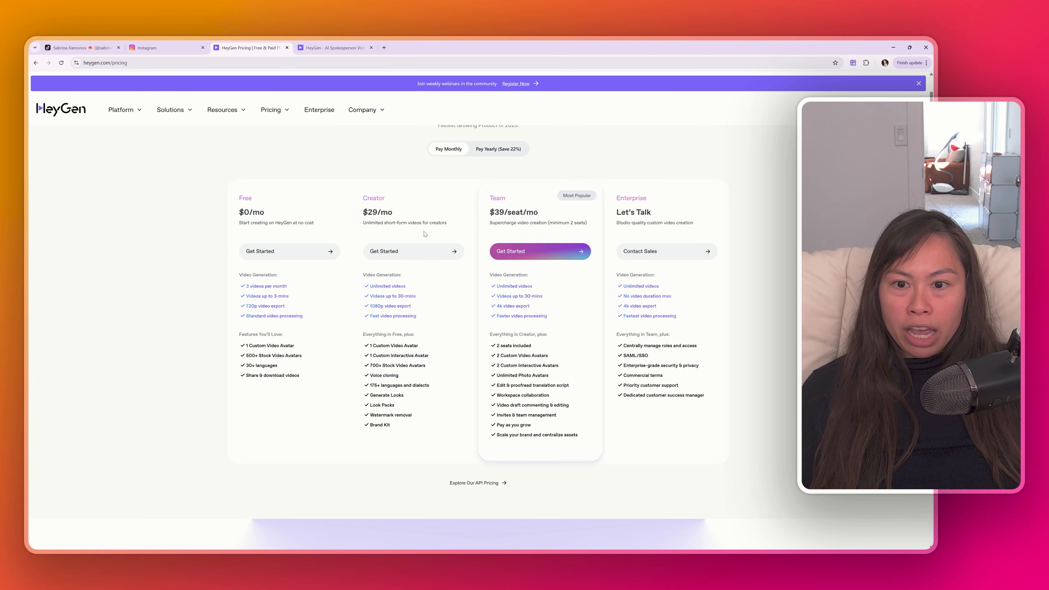
click(321, 50)
click(247, 47)
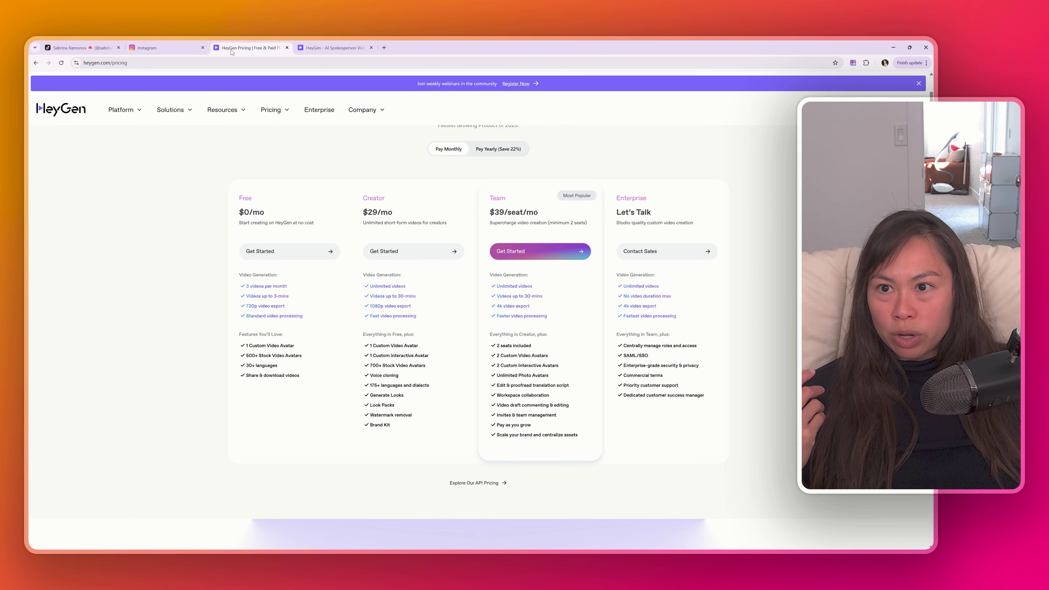
click(330, 48)
click(78, 48)
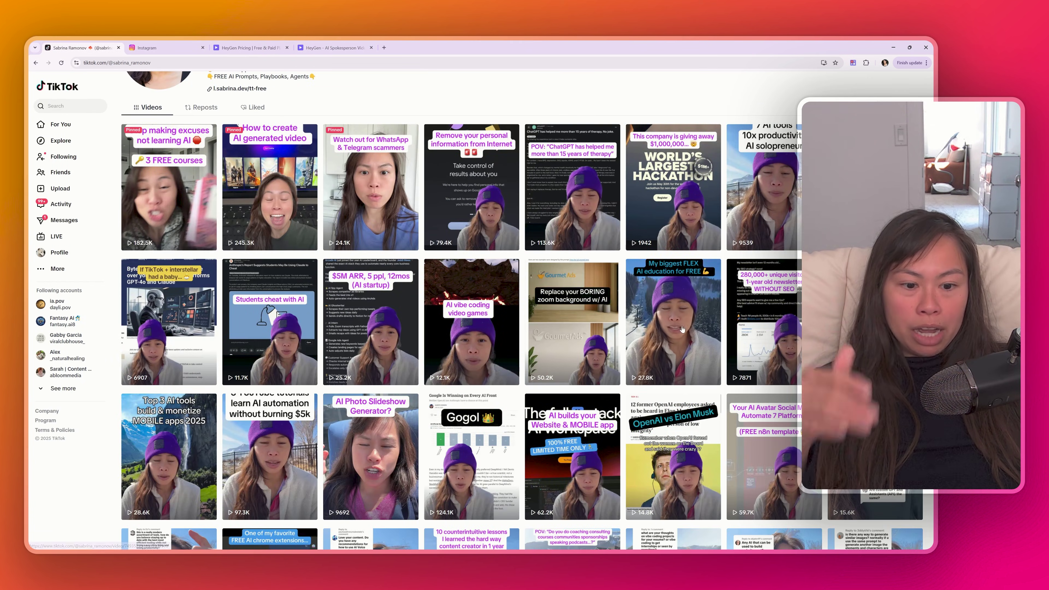
scroll(286, 375, down, 2)
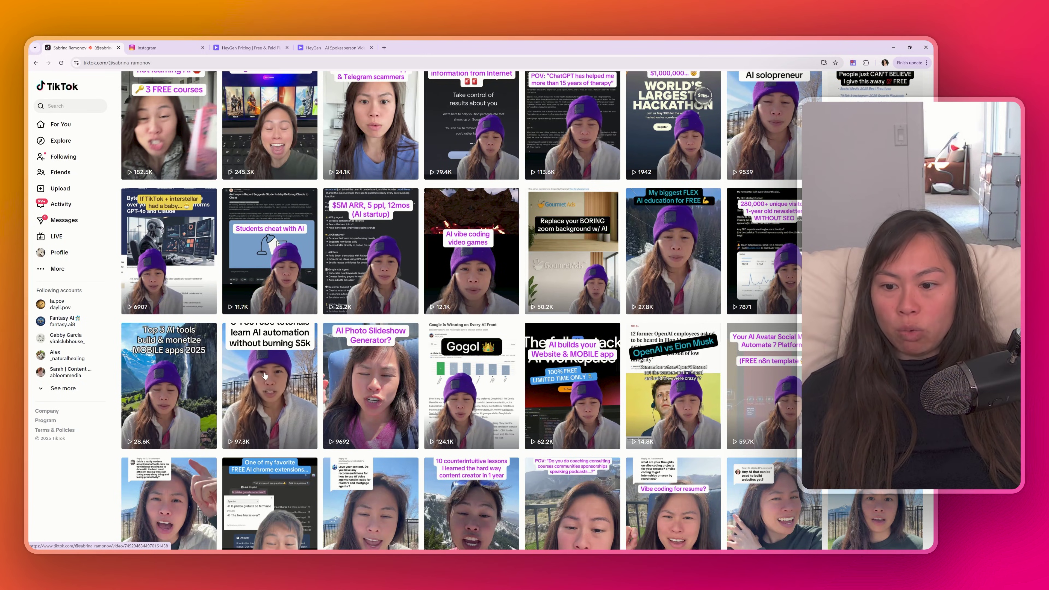
click(285, 364)
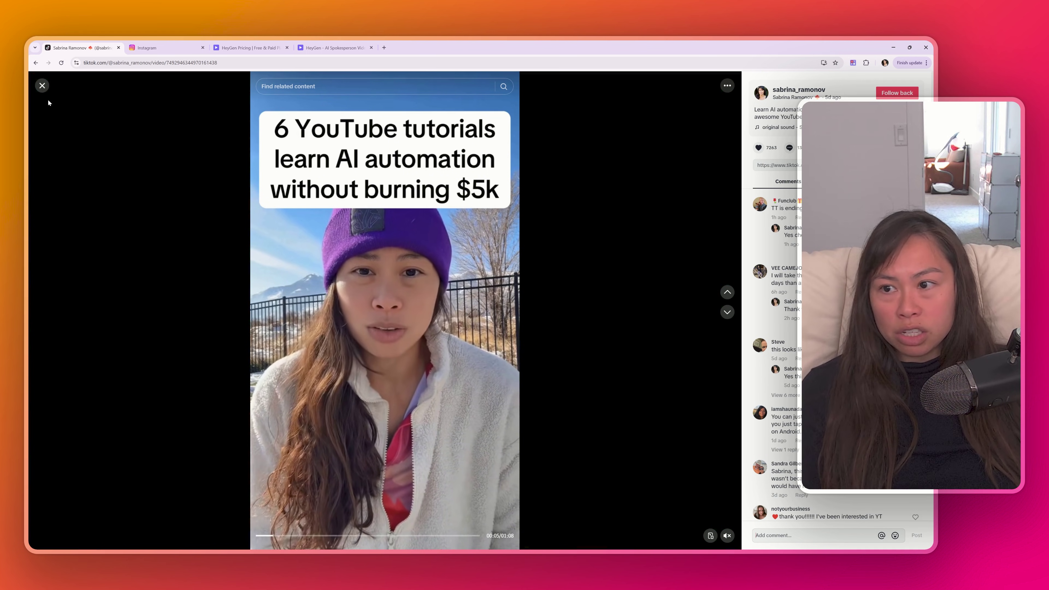
click(42, 87)
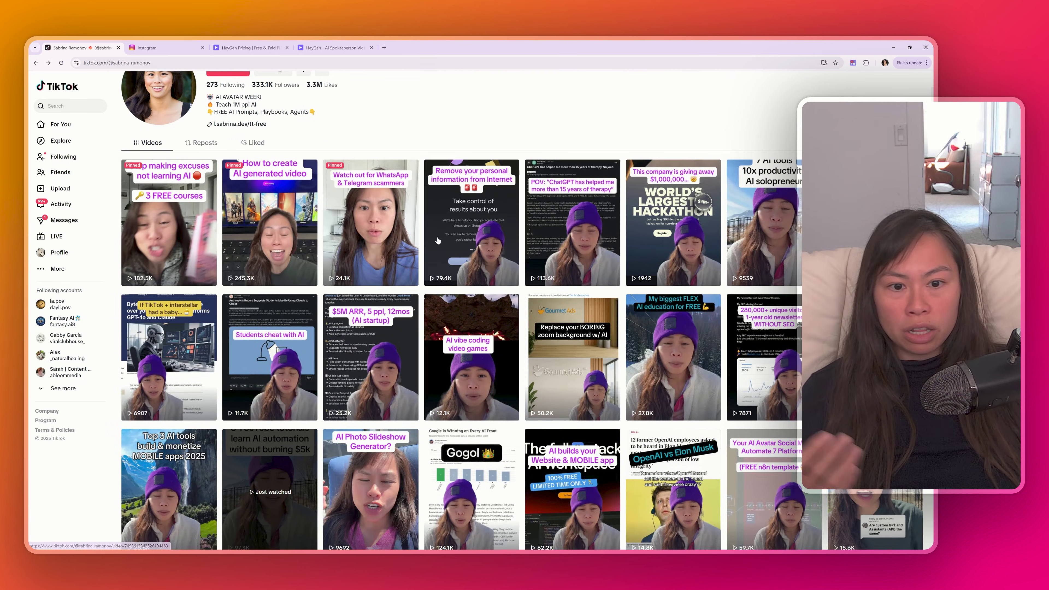
- Go through HeyGen's pricing, projects, home and templates pages to reach the Avatars page
click(246, 48)
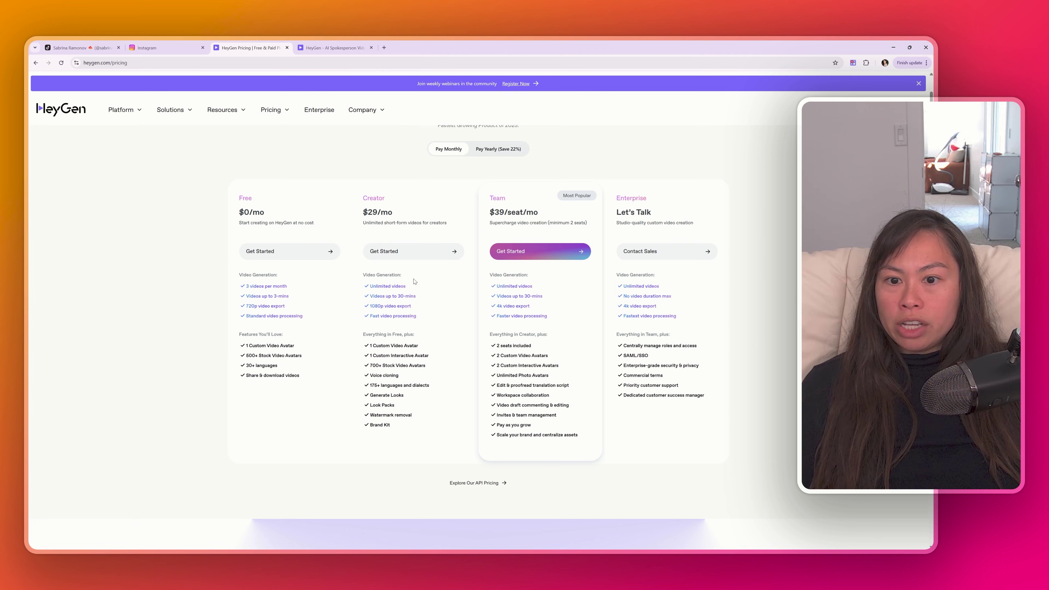
click(343, 48)
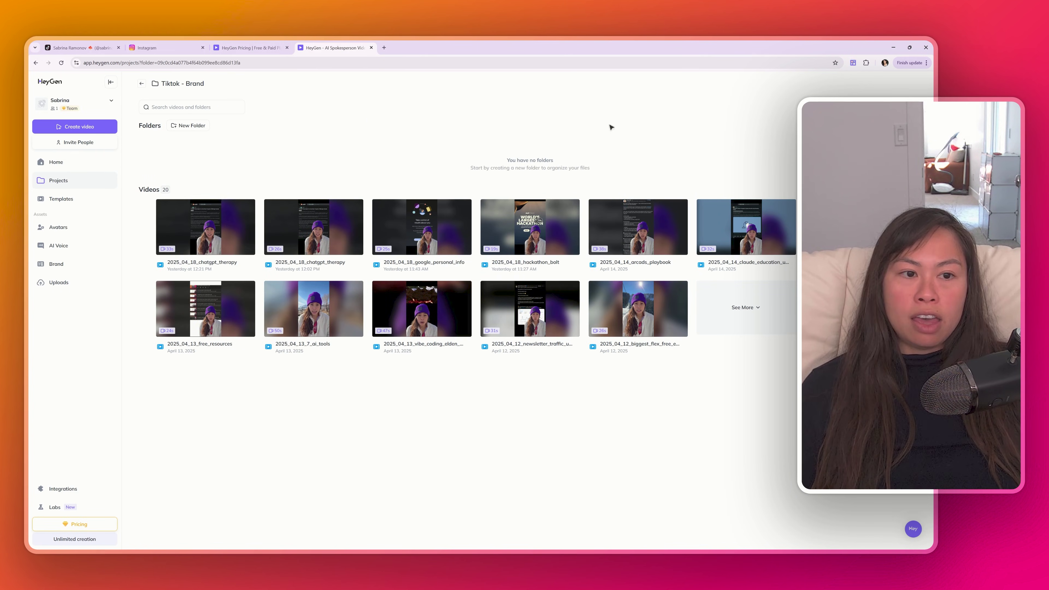
click(41, 163)
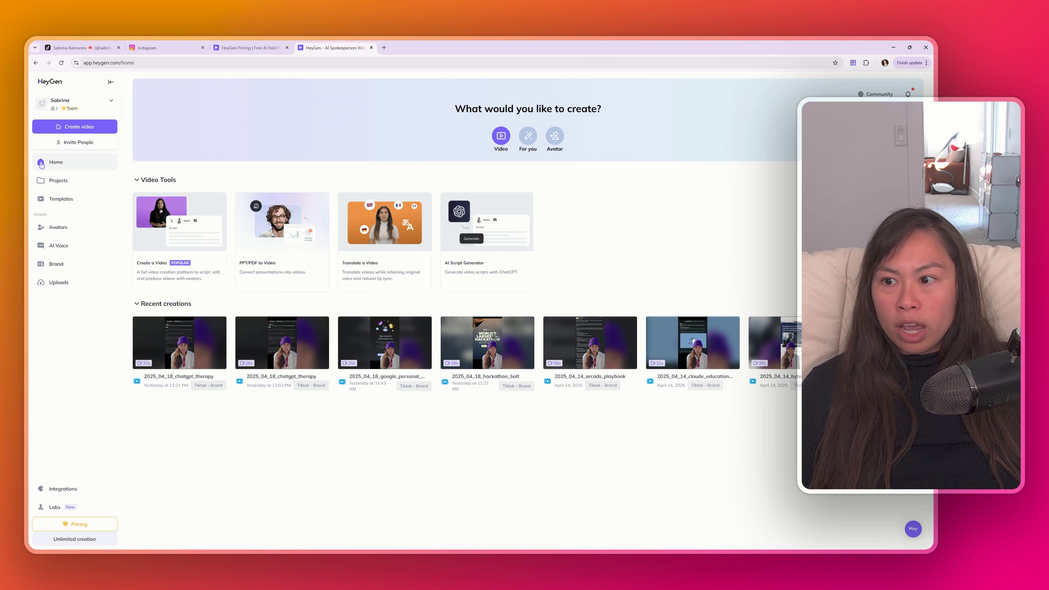
click(71, 180)
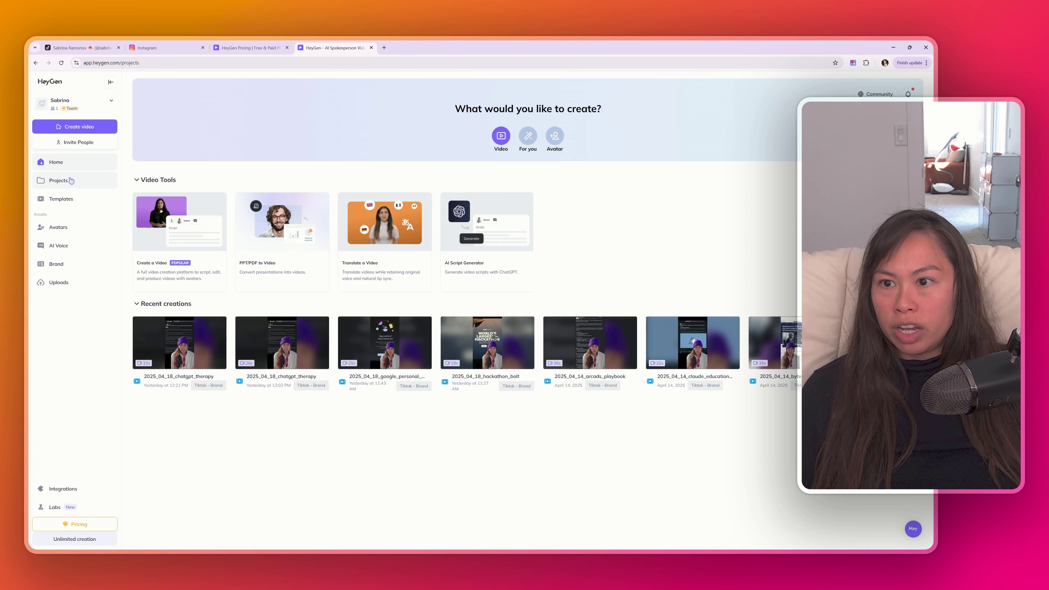
click(76, 199)
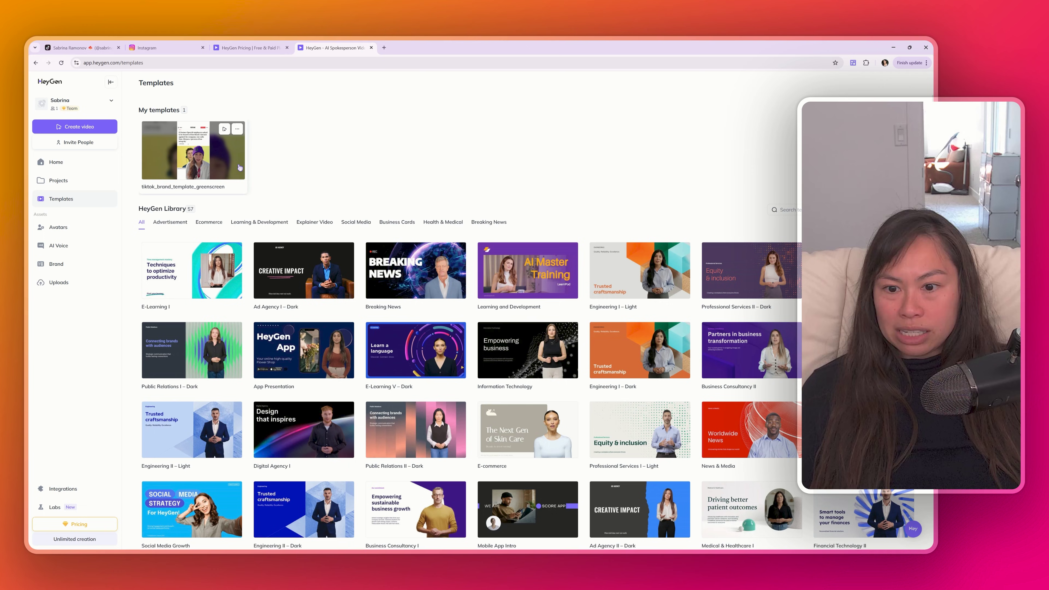
click(85, 230)
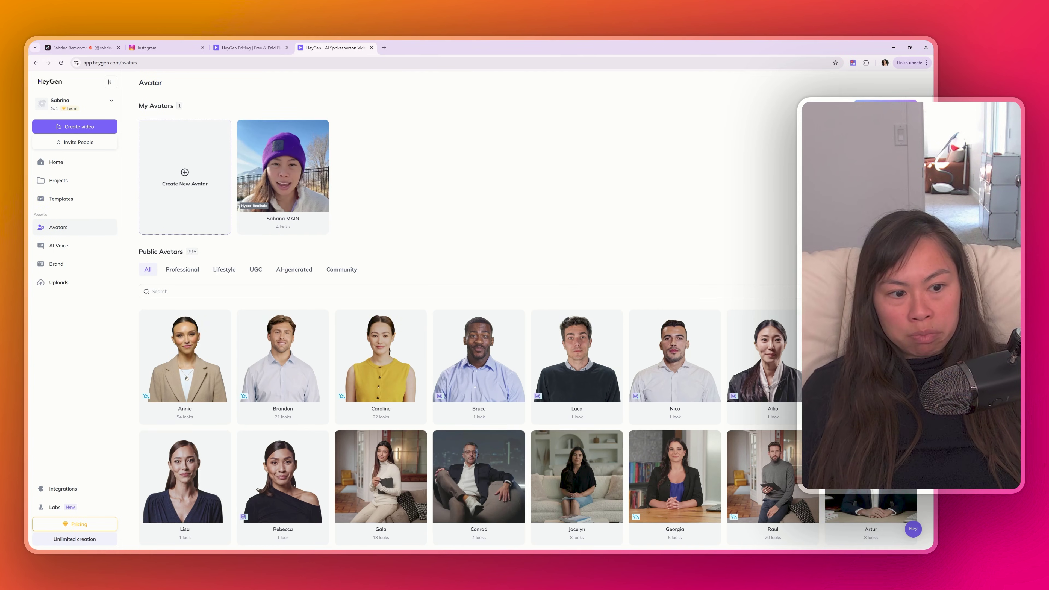
- Browse the avatar list, including the Leos avatar's options, then open the Create New Avatar card
scroll(269, 309, down, 5)
click(314, 349)
scroll(314, 349, up, 5)
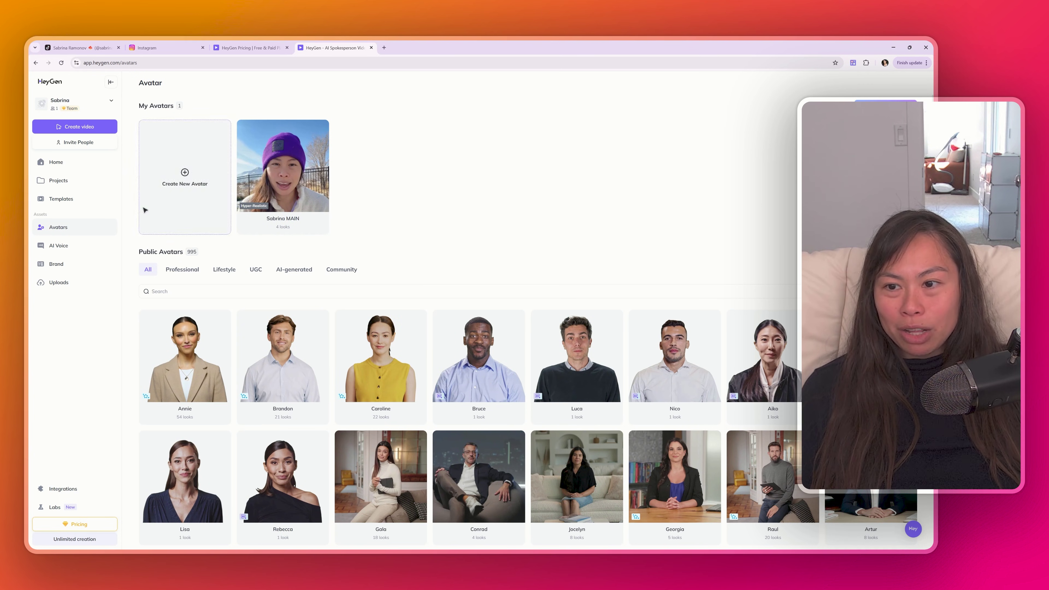
scroll(416, 187, down, 3)
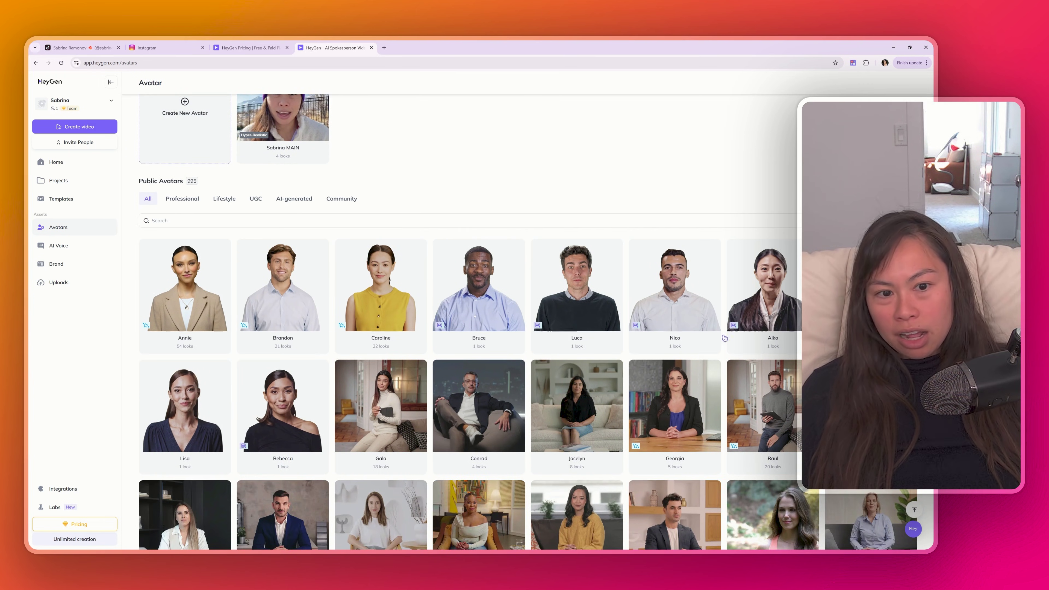
scroll(560, 291, down, 1)
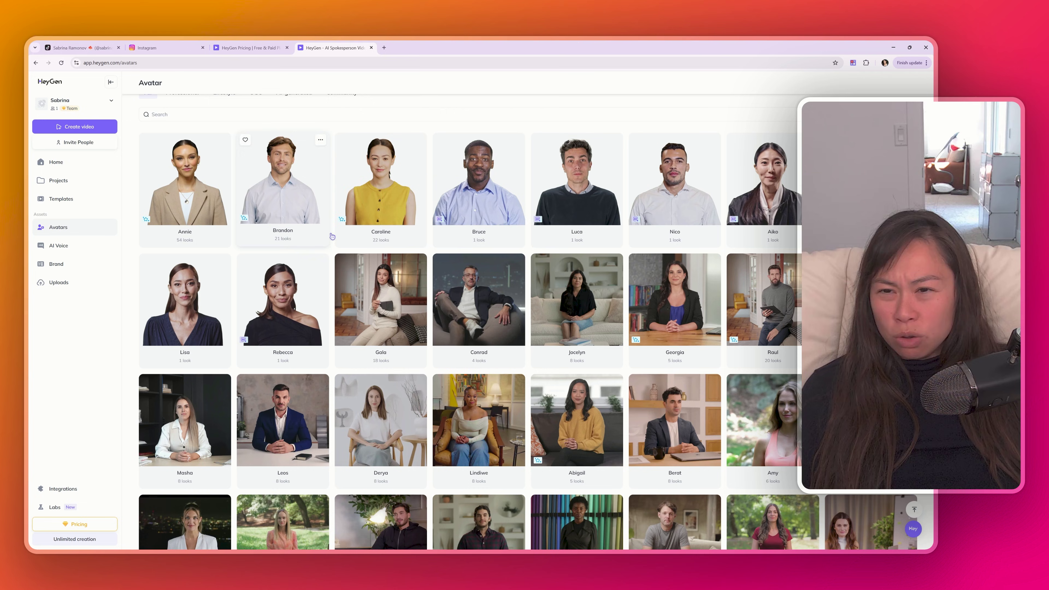
scroll(499, 207, up, 4)
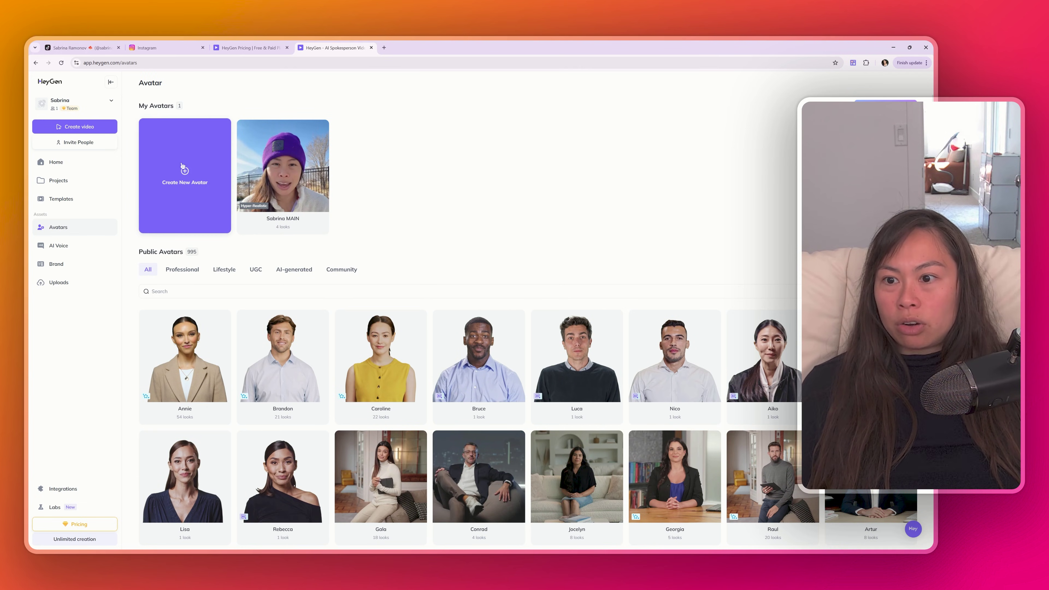
click(185, 174)
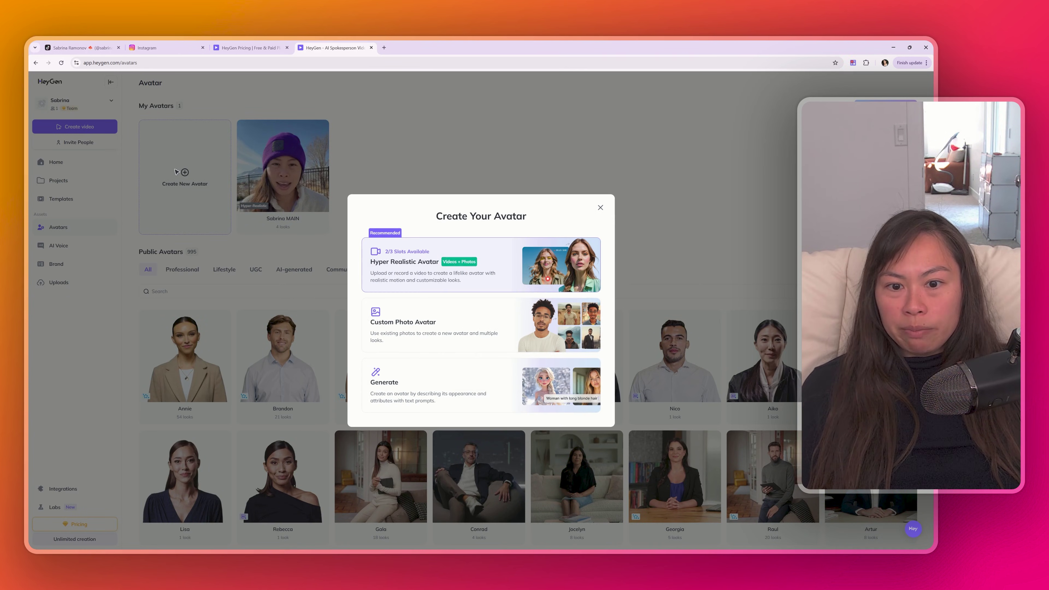
- Choose Hyper Realistic Avatar, advance to the instructions, and read through the recommended filming tips
click(393, 277)
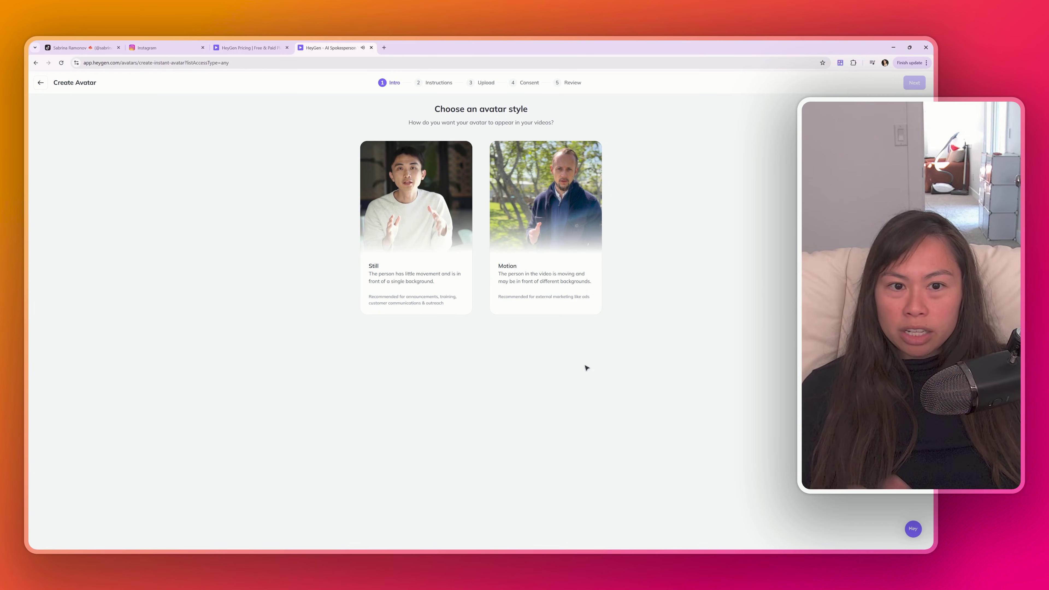
click(396, 308)
drag(370, 283, 395, 277)
click(436, 289)
click(396, 277)
drag(438, 344, 398, 288)
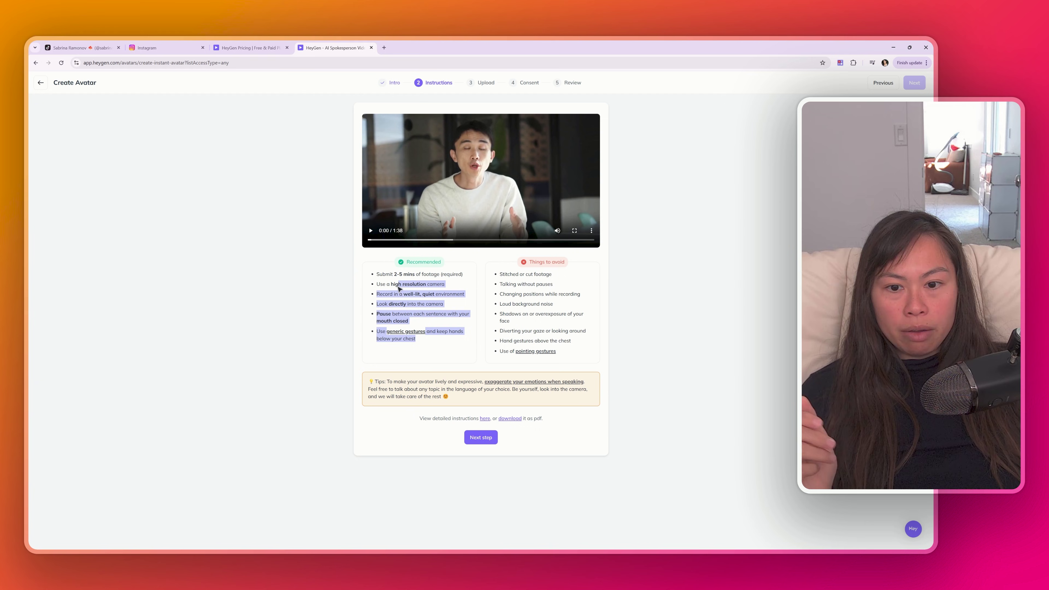
click(440, 324)
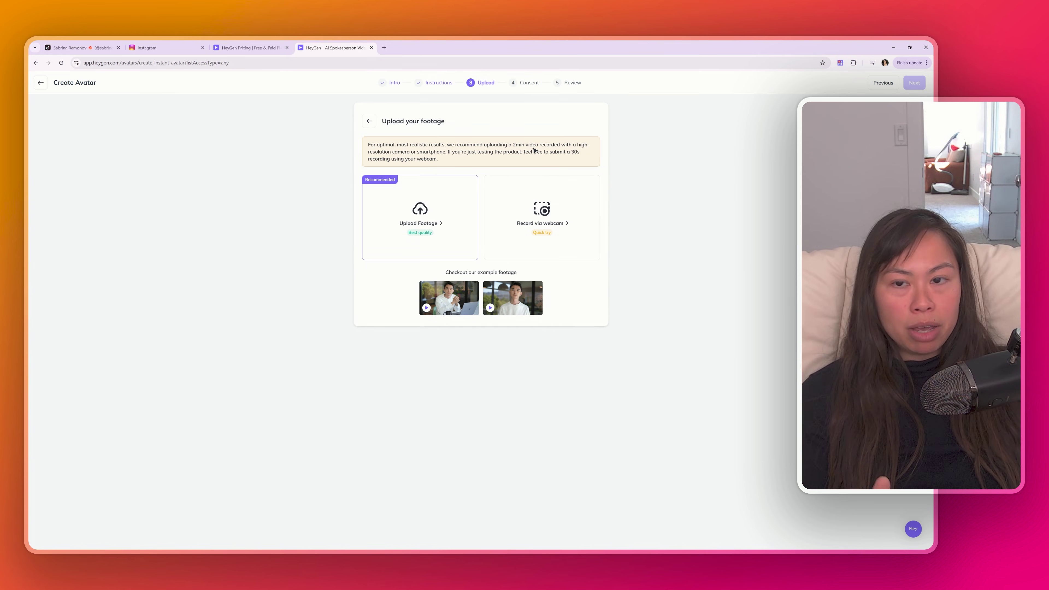
- Return to the personal avatar's looks page, then switch to the TikTok profile
click(95, 84)
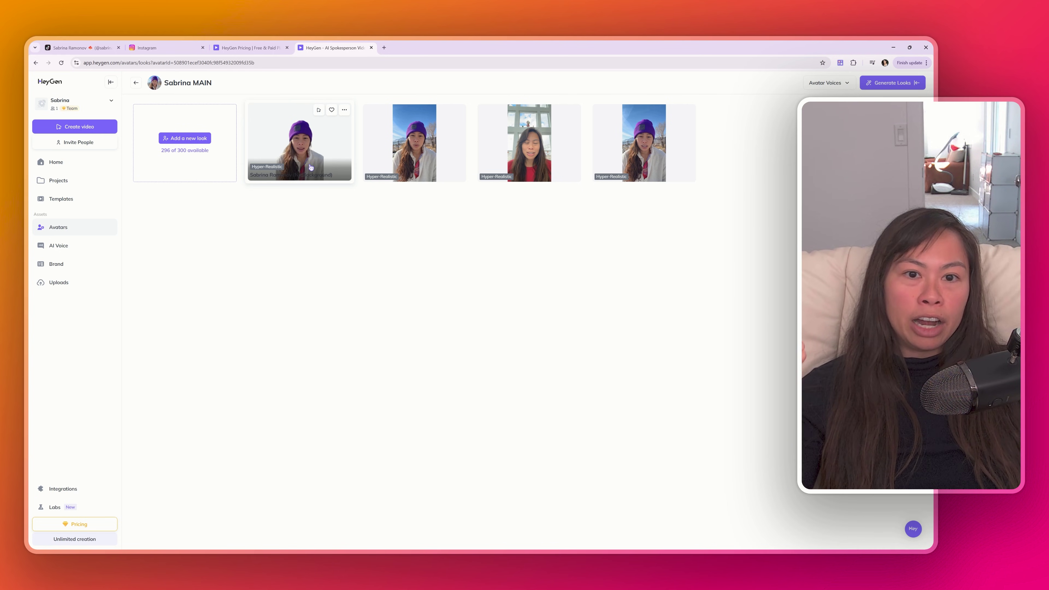
click(79, 48)
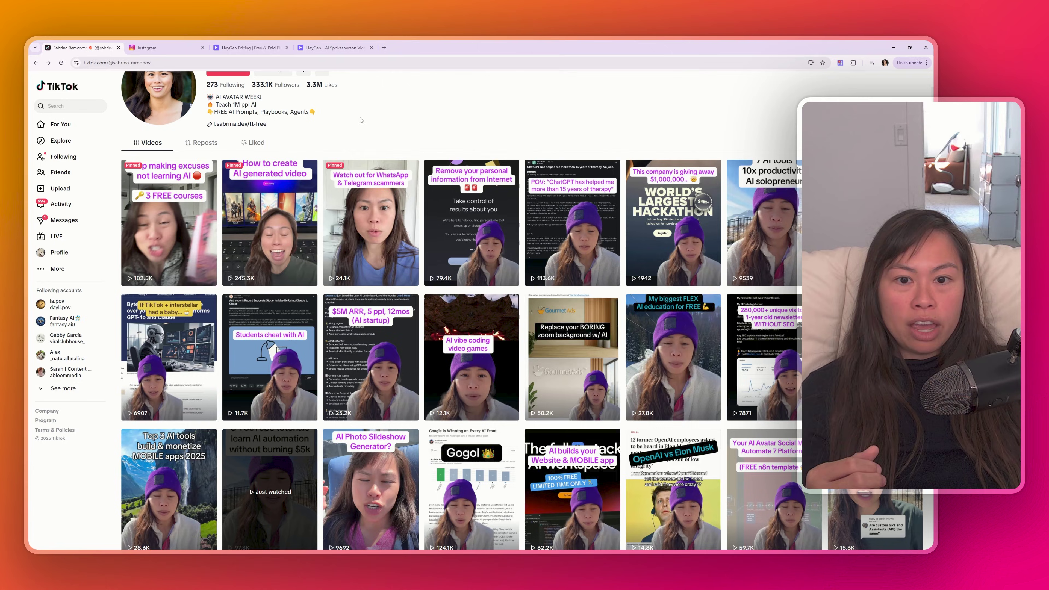
- Open the 'ChatGPT has helped me' TikTok video, then go back to HeyGen's avatar looks
click(578, 226)
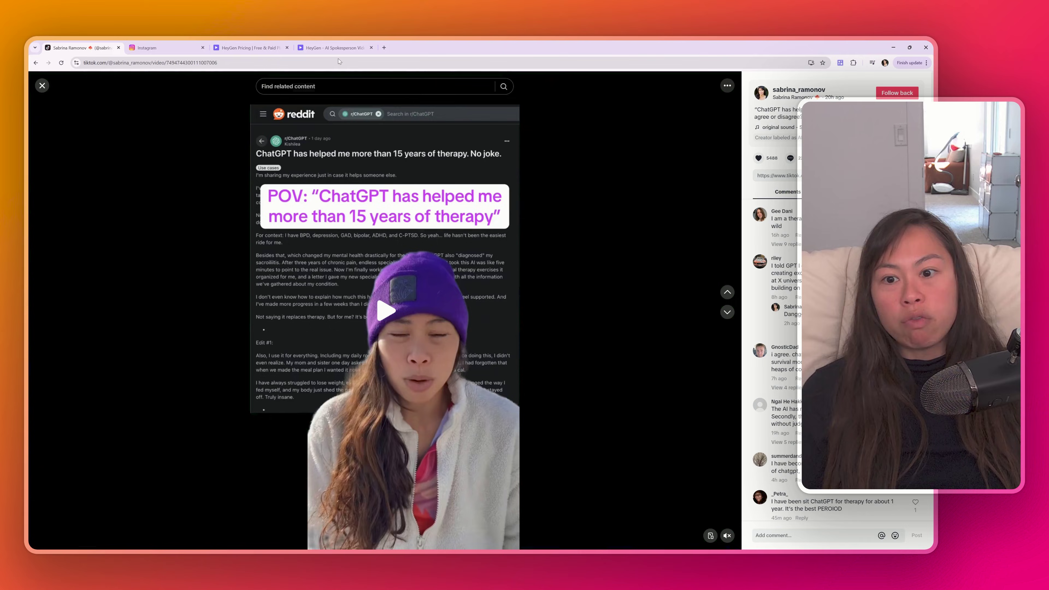
click(335, 47)
click(634, 144)
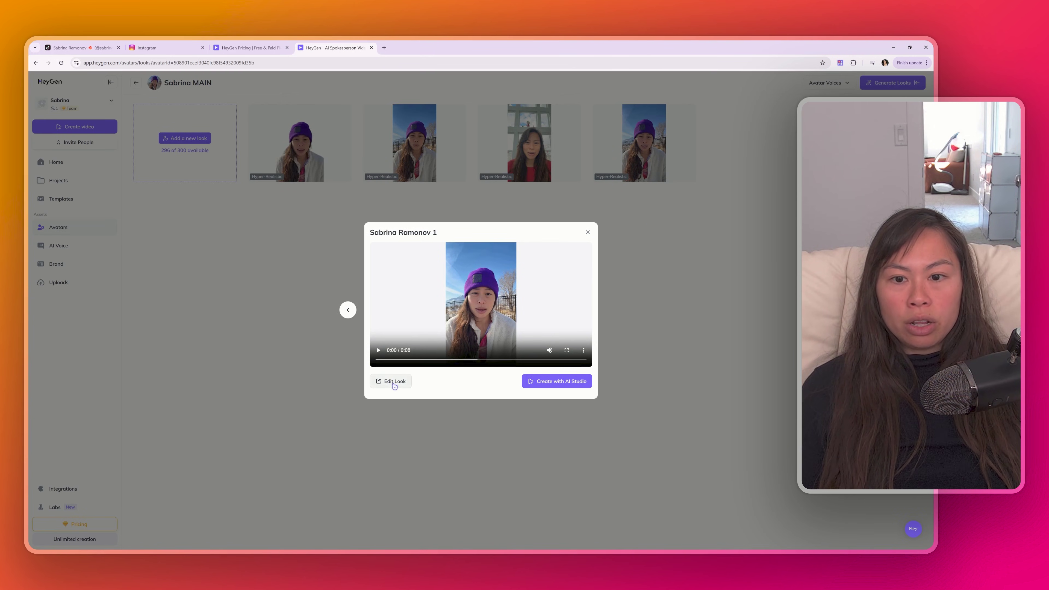
click(394, 382)
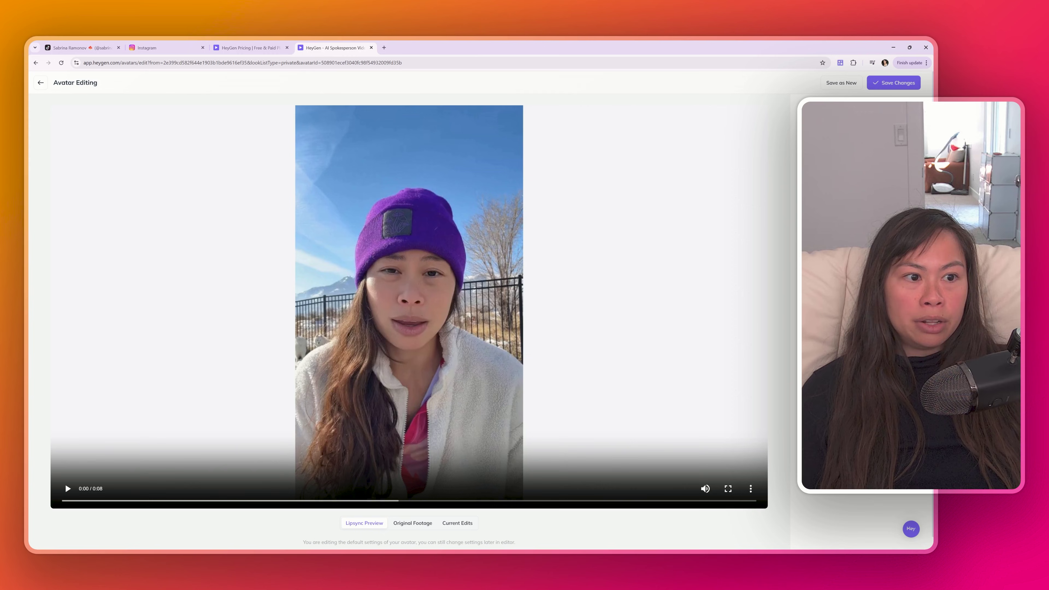
key(alt+Left)
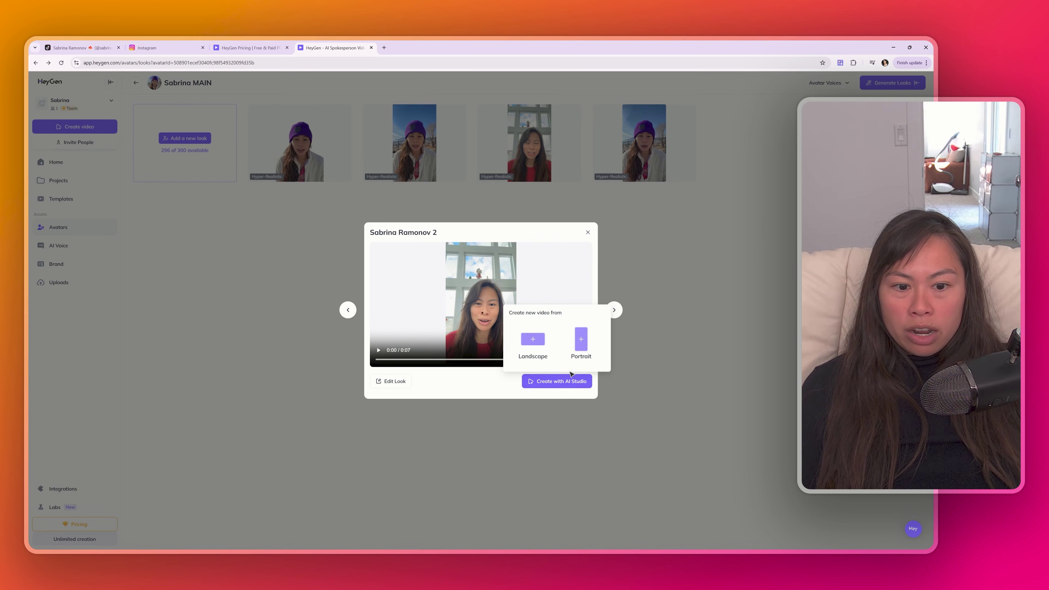
click(399, 380)
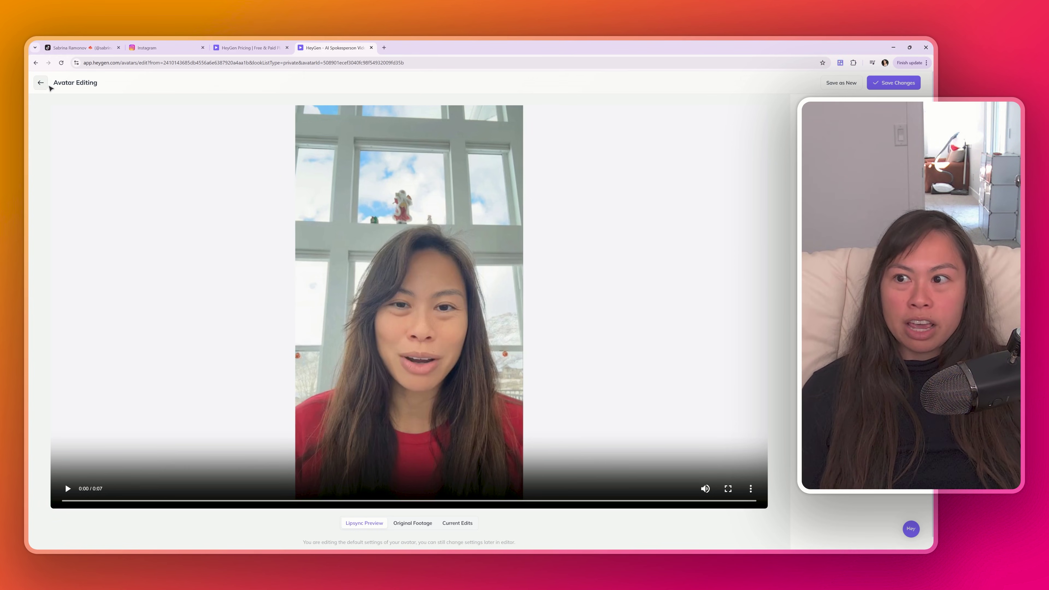
click(41, 84)
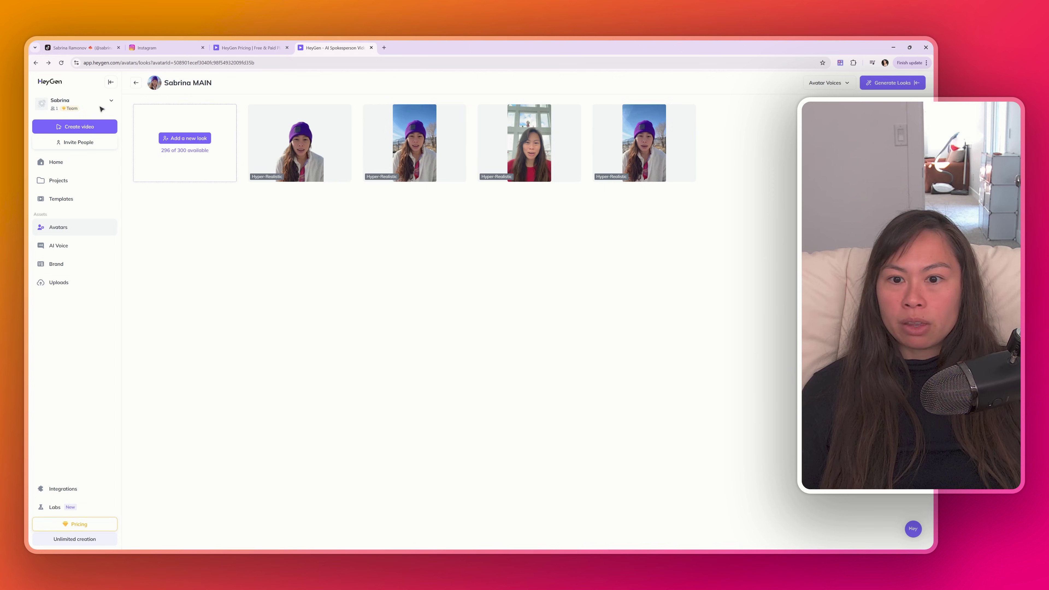
click(316, 110)
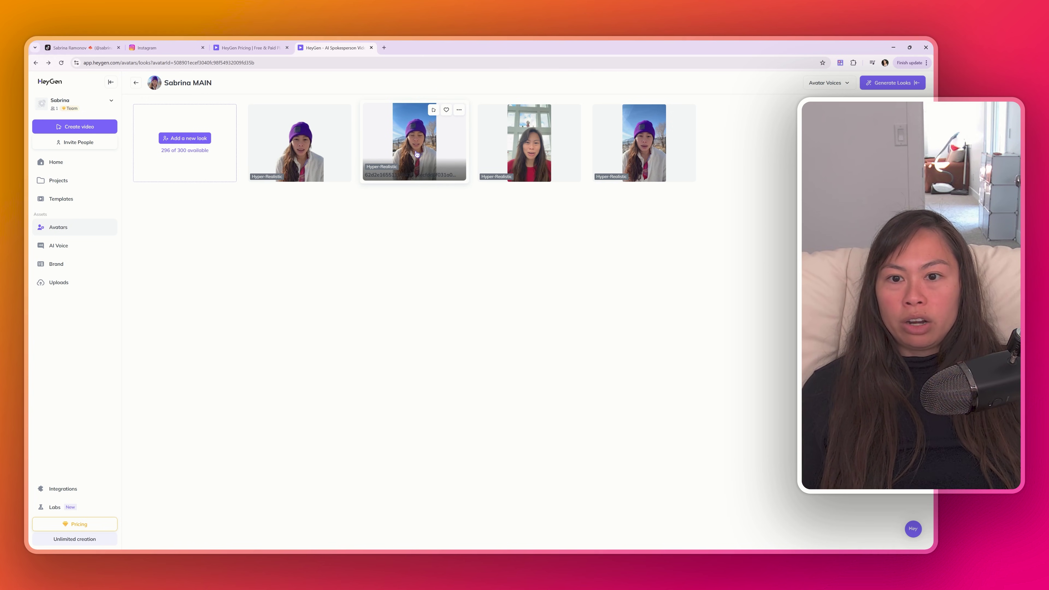
click(421, 165)
click(393, 389)
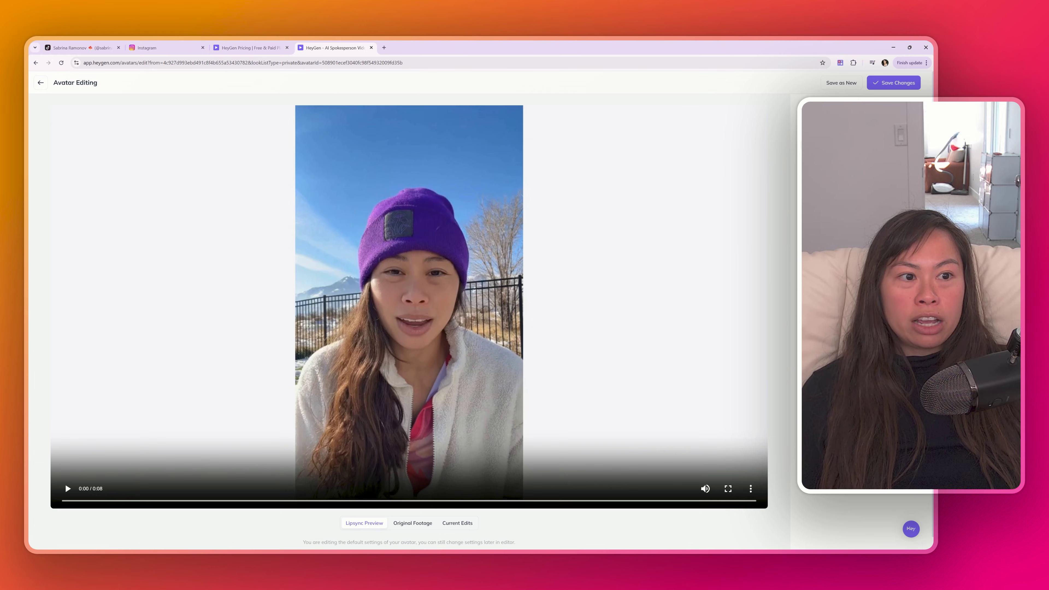
click(457, 523)
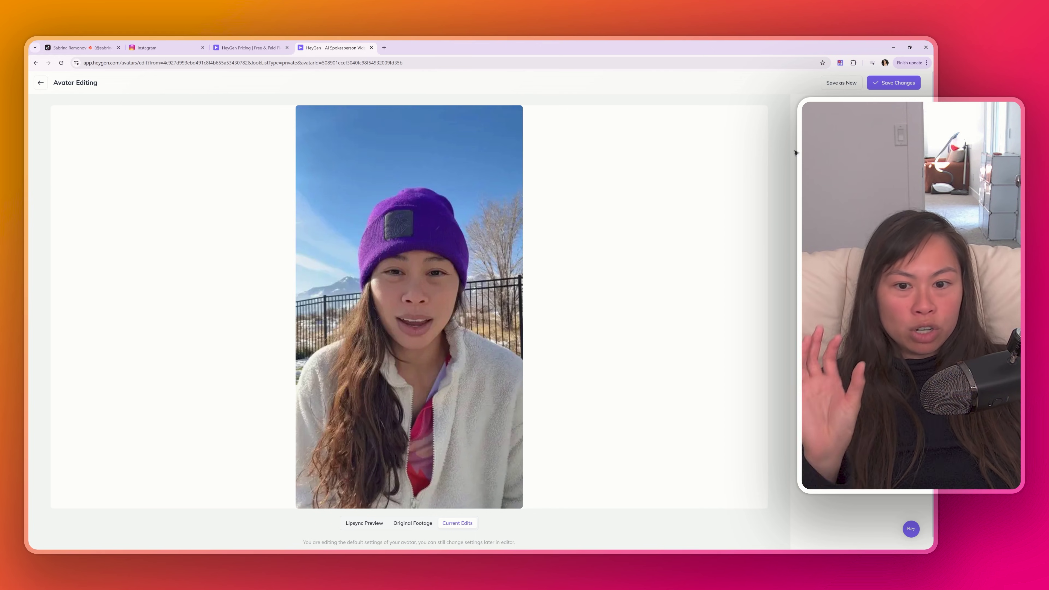
click(40, 82)
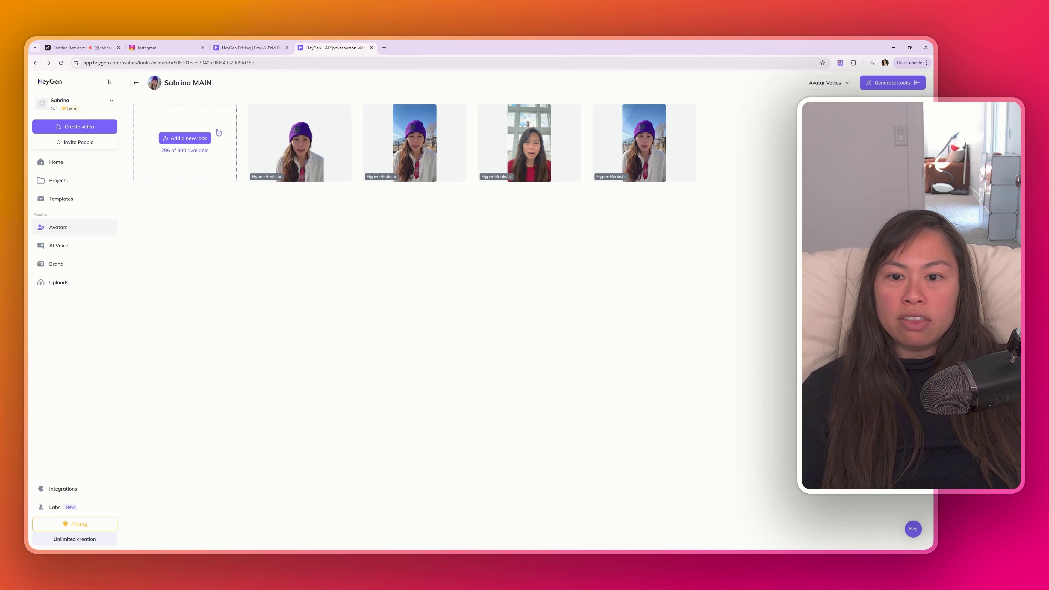
click(299, 144)
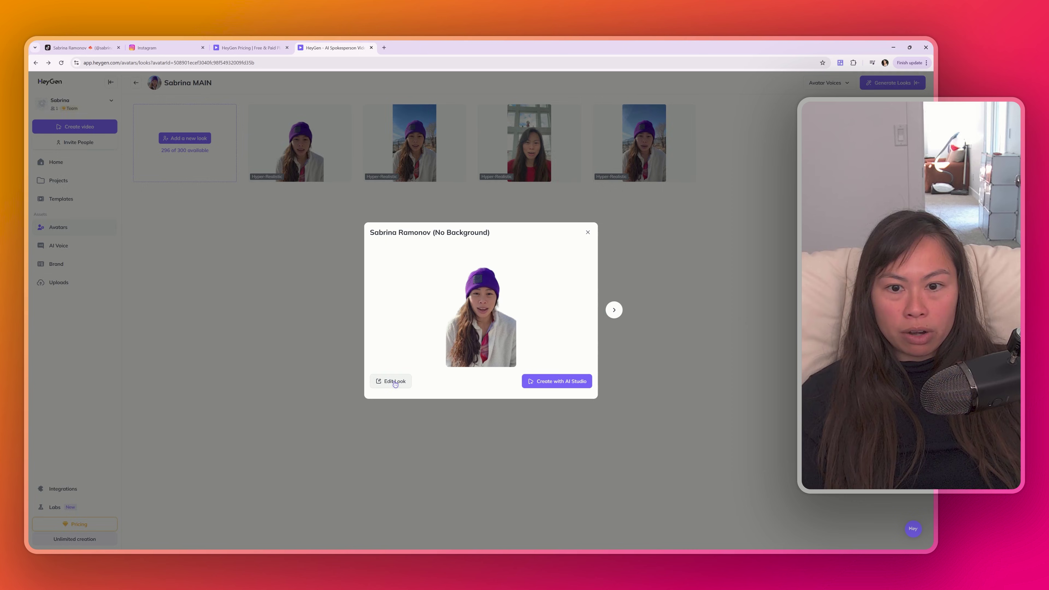
click(394, 382)
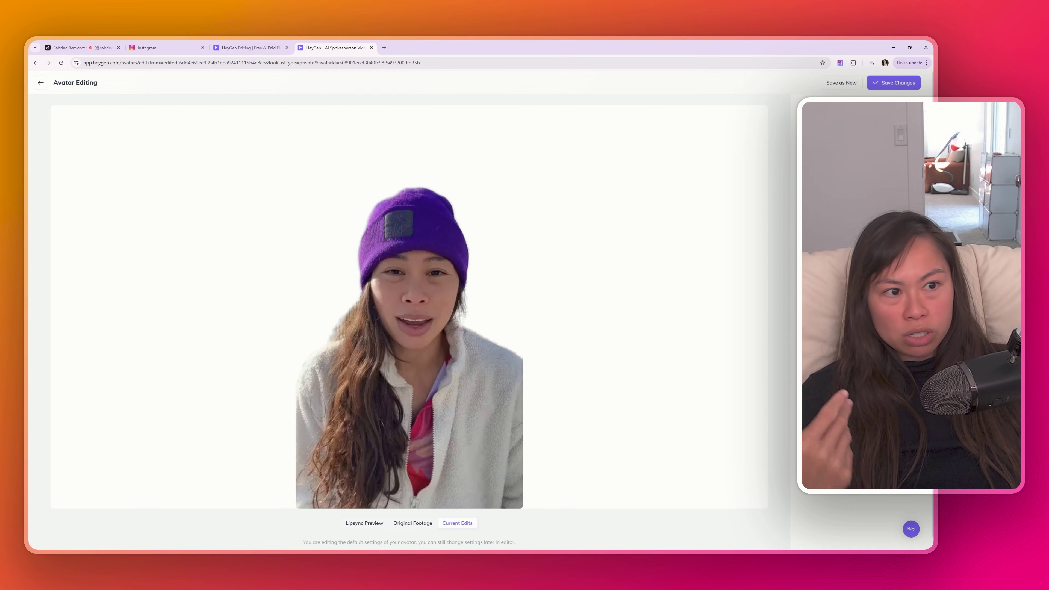
click(40, 82)
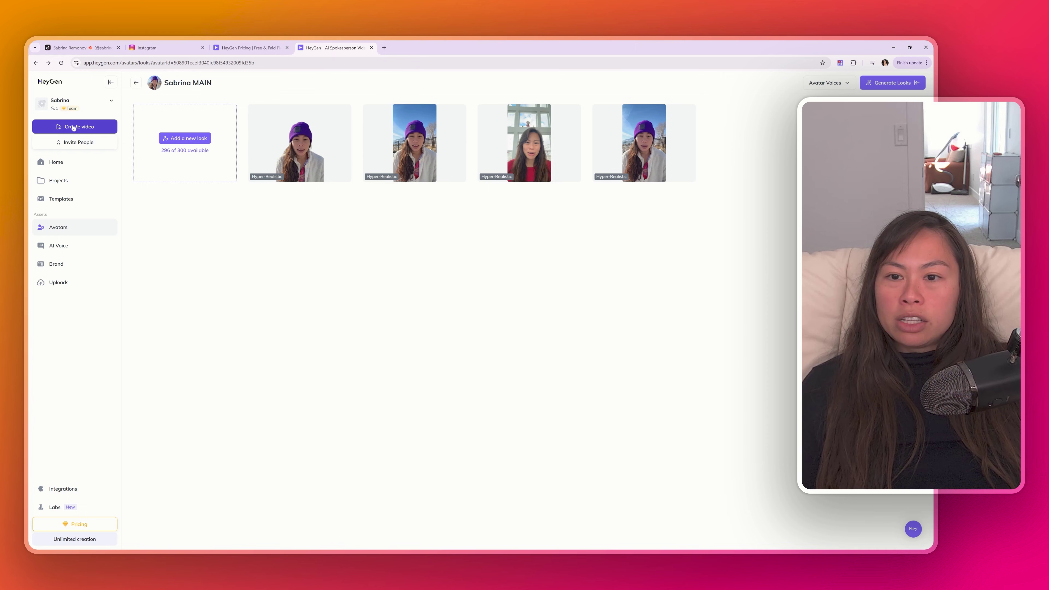
- Create an Avatar Video from scratch as a blank portrait video
click(86, 125)
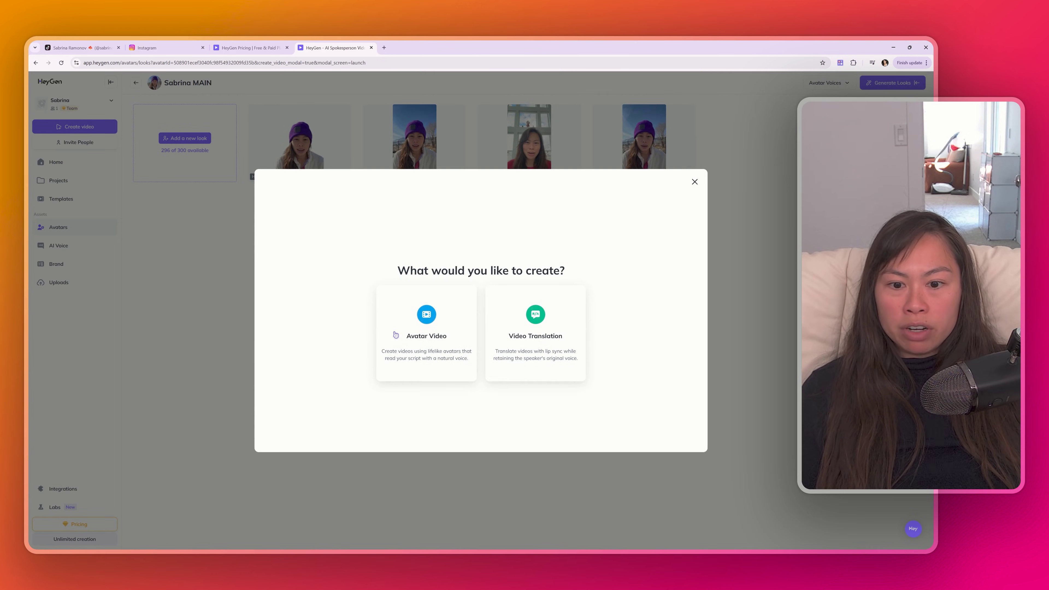
click(417, 336)
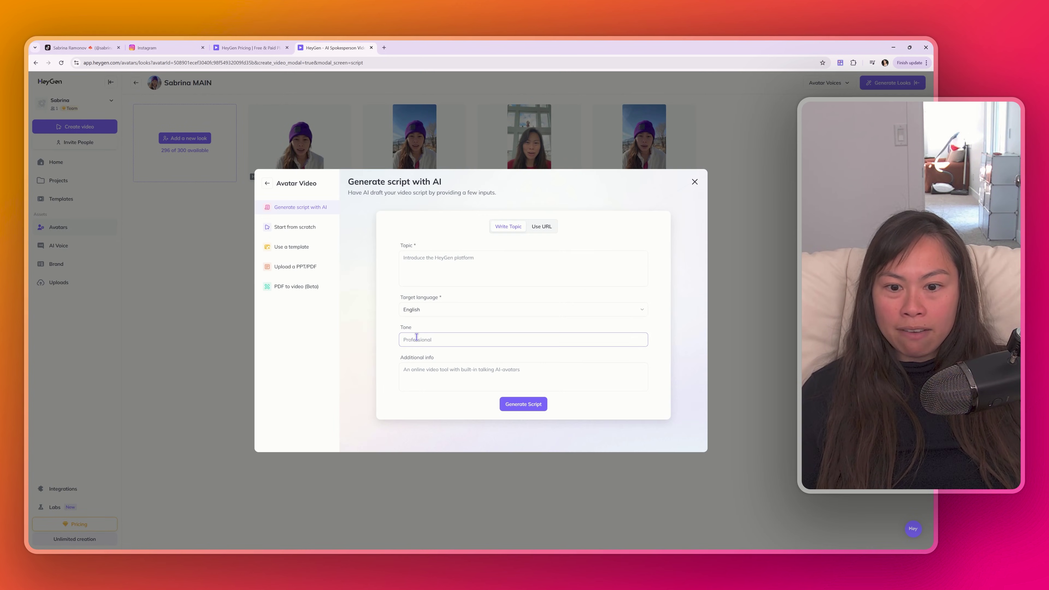
click(297, 246)
click(317, 227)
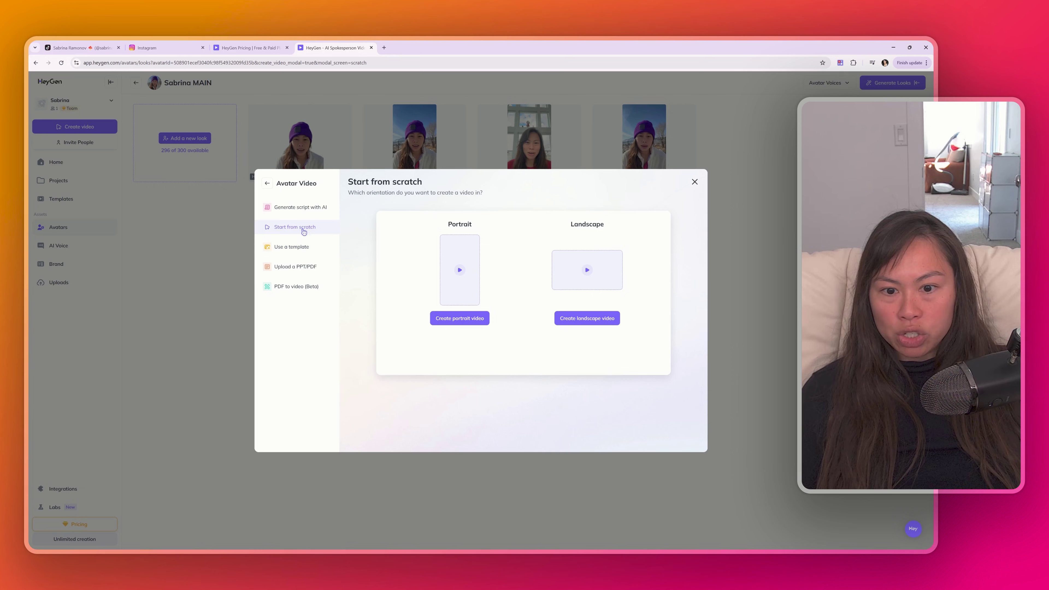
click(465, 321)
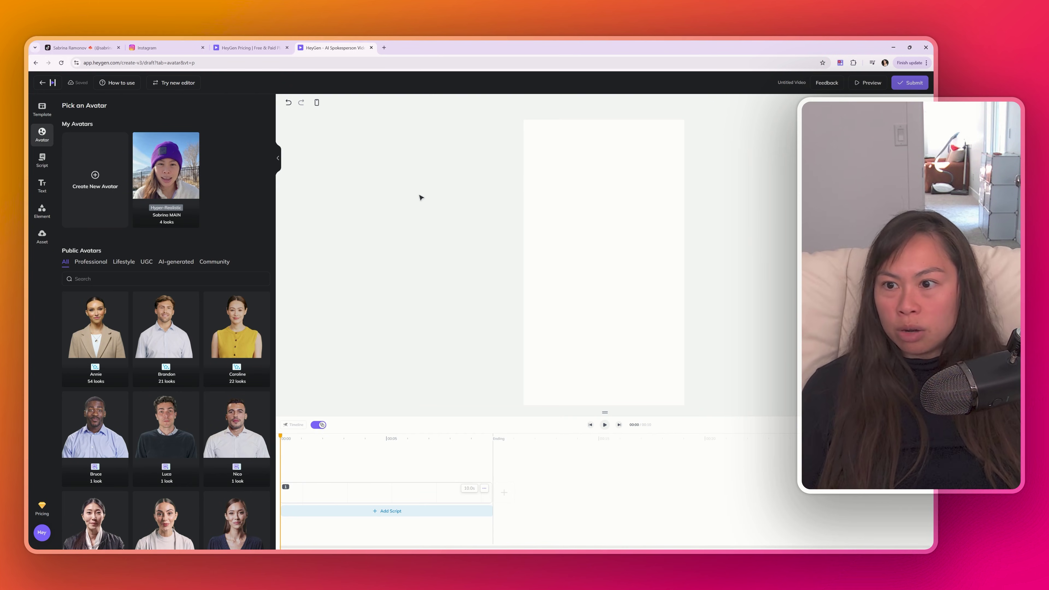
- Place the personal avatar's No Background look on the canvas and open its script
click(157, 181)
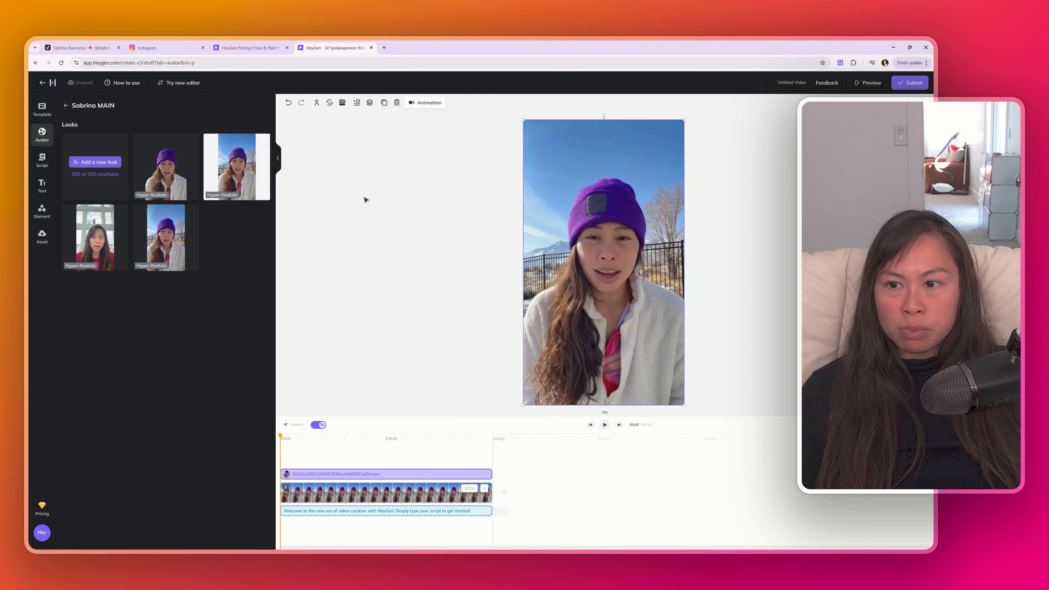
click(176, 172)
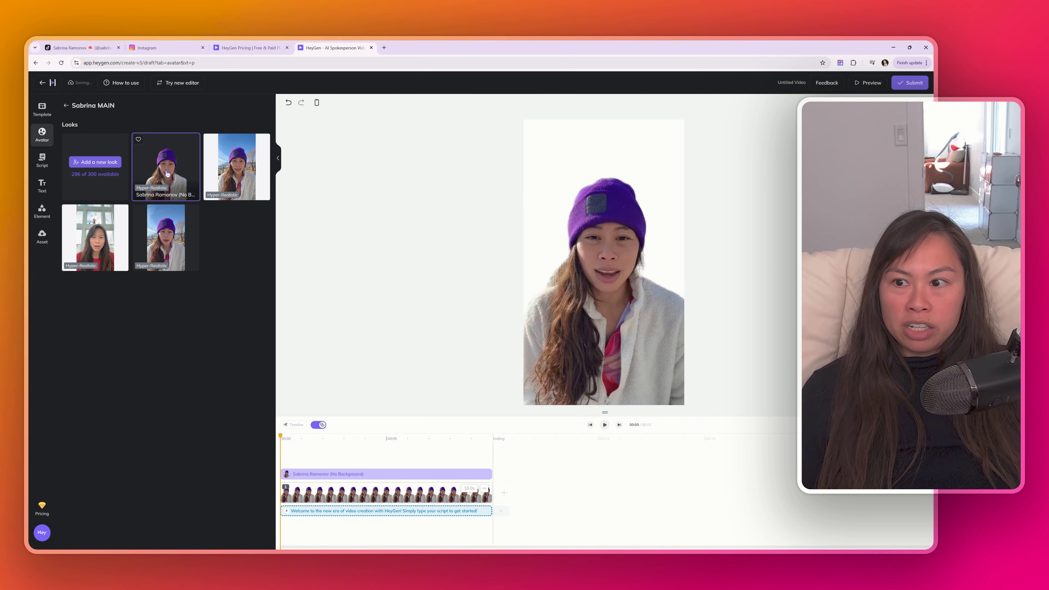
click(41, 160)
- Set the script voice to 1.1x speed, 28% stability, and 100% clarity and style exaggeration
triple_click(134, 156)
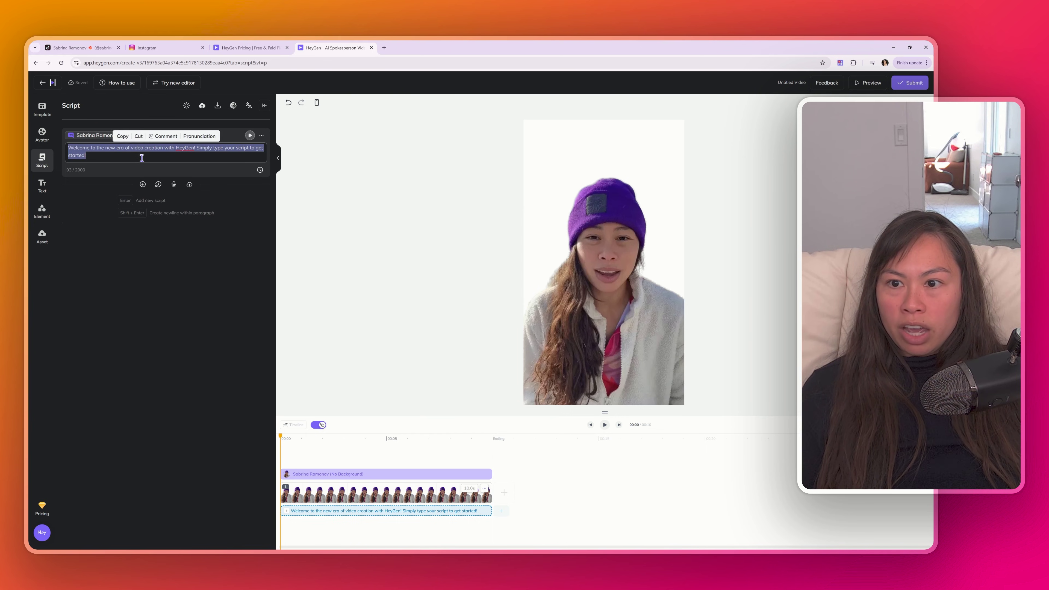
click(249, 135)
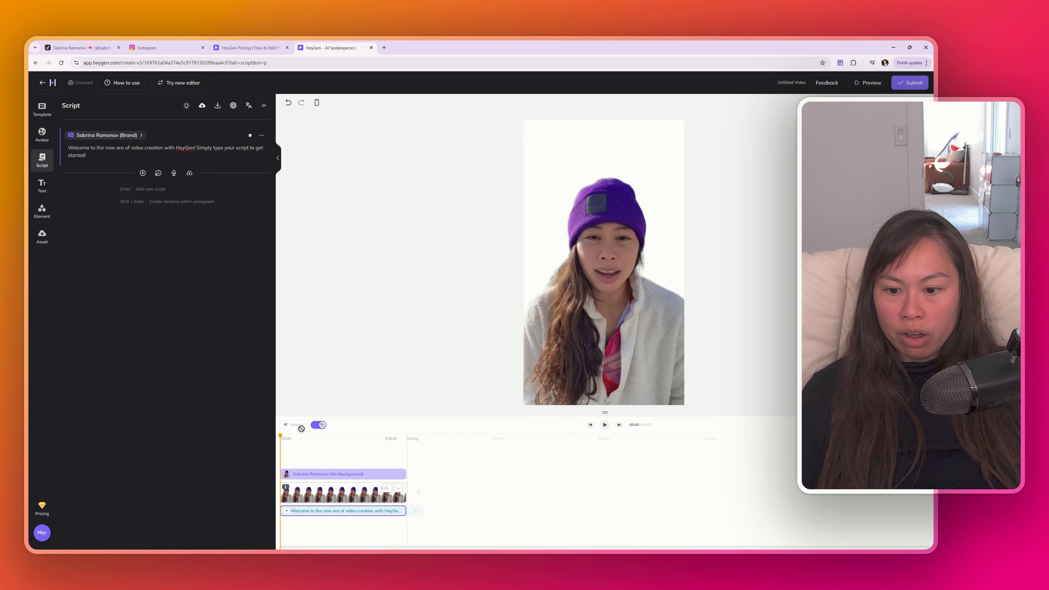
click(265, 138)
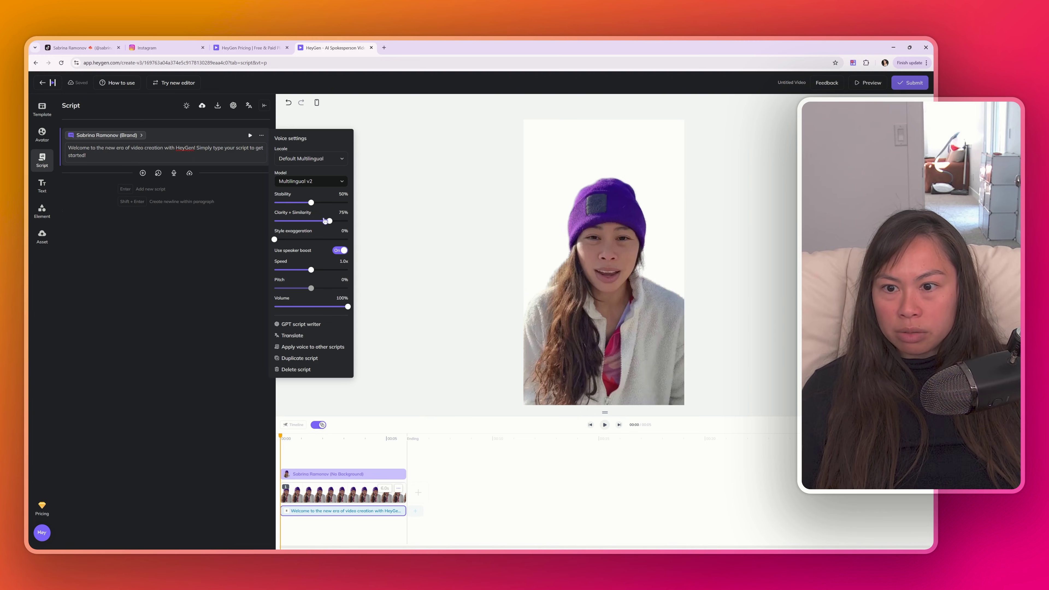
click(274, 239)
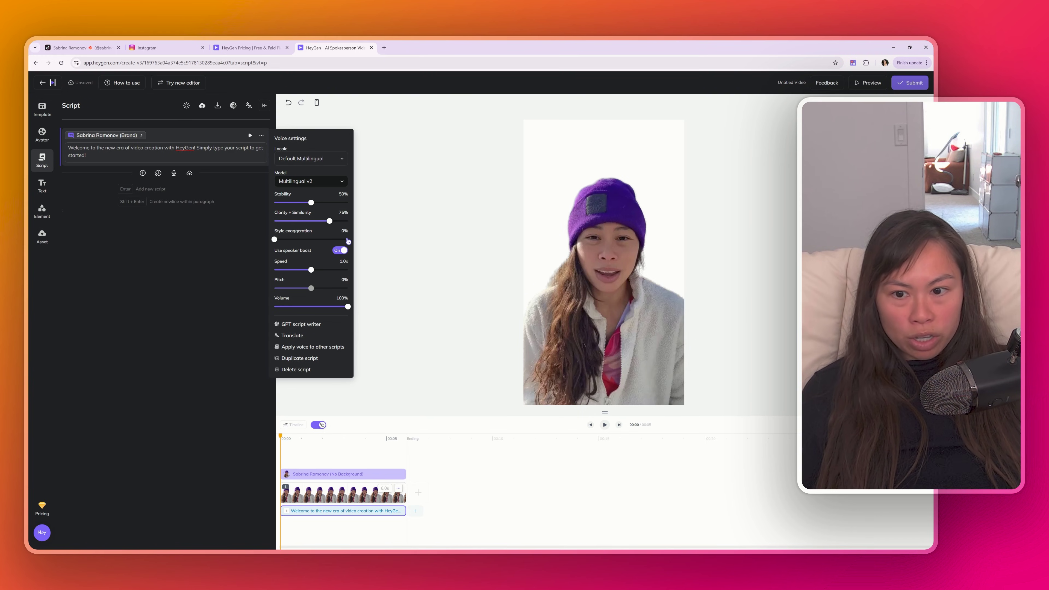
drag(310, 270, 319, 269)
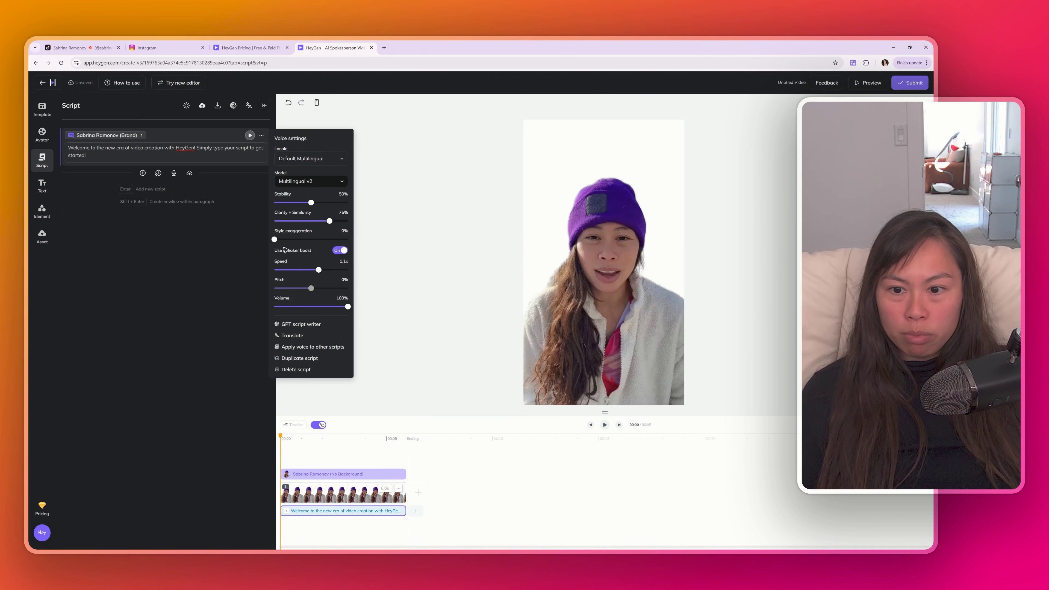
drag(273, 137, 340, 234)
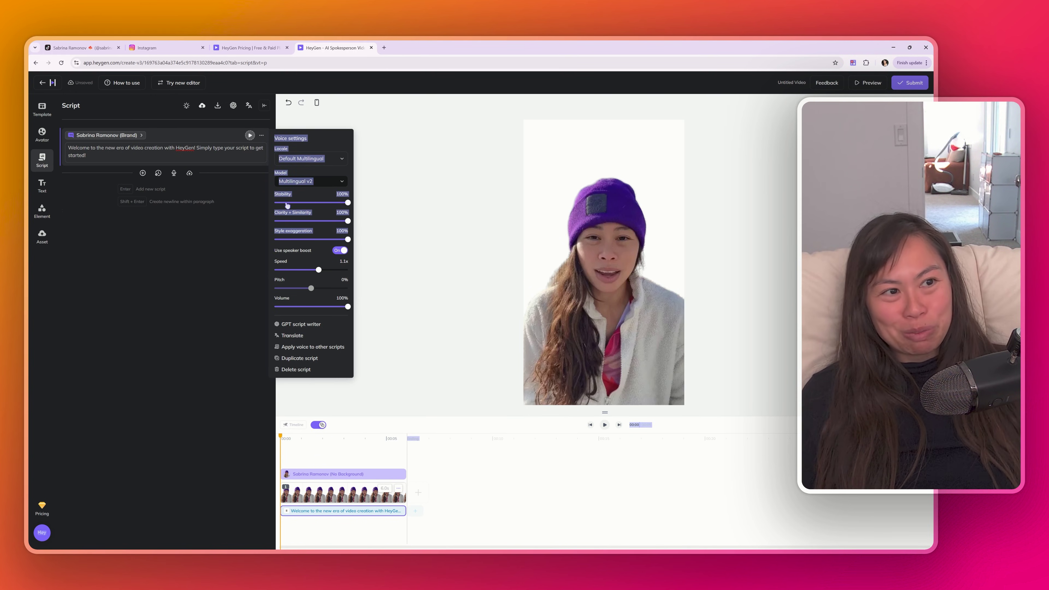
click(300, 203)
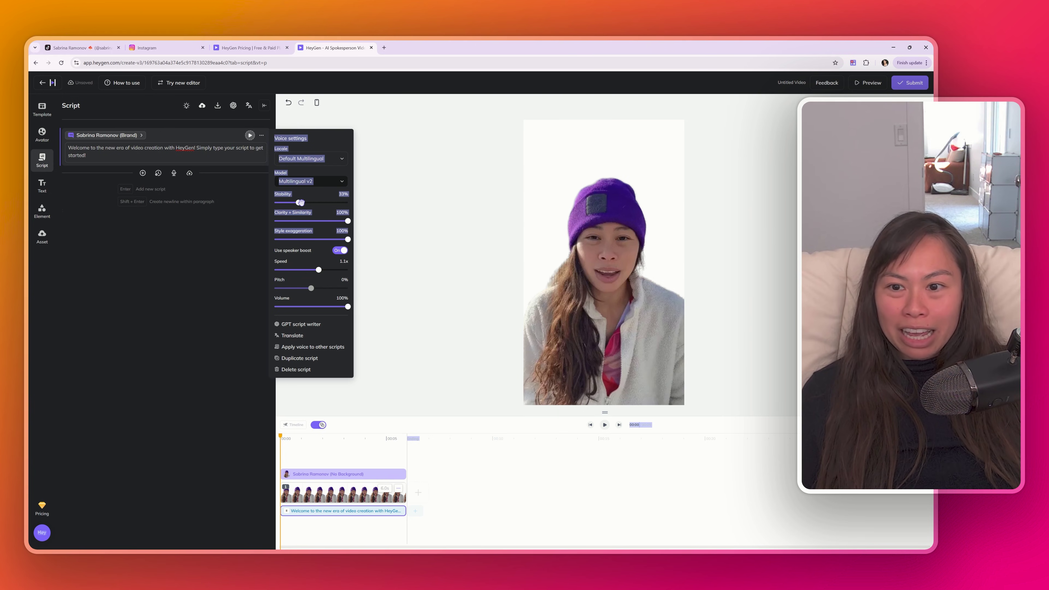
click(294, 203)
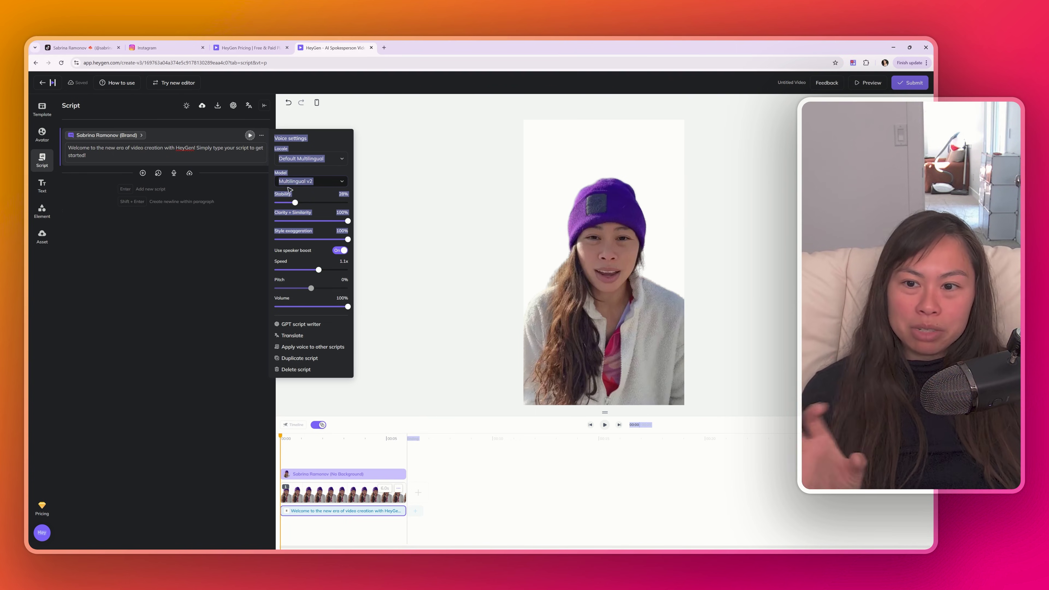
click(234, 289)
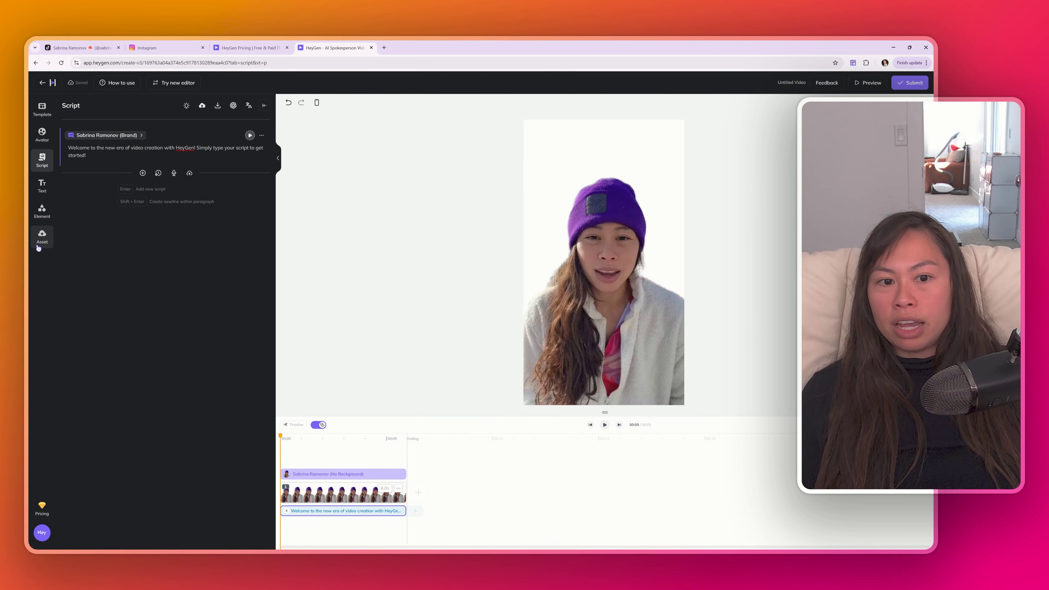
- Upload the Reddit screenshot as an asset and add it to the video
click(42, 238)
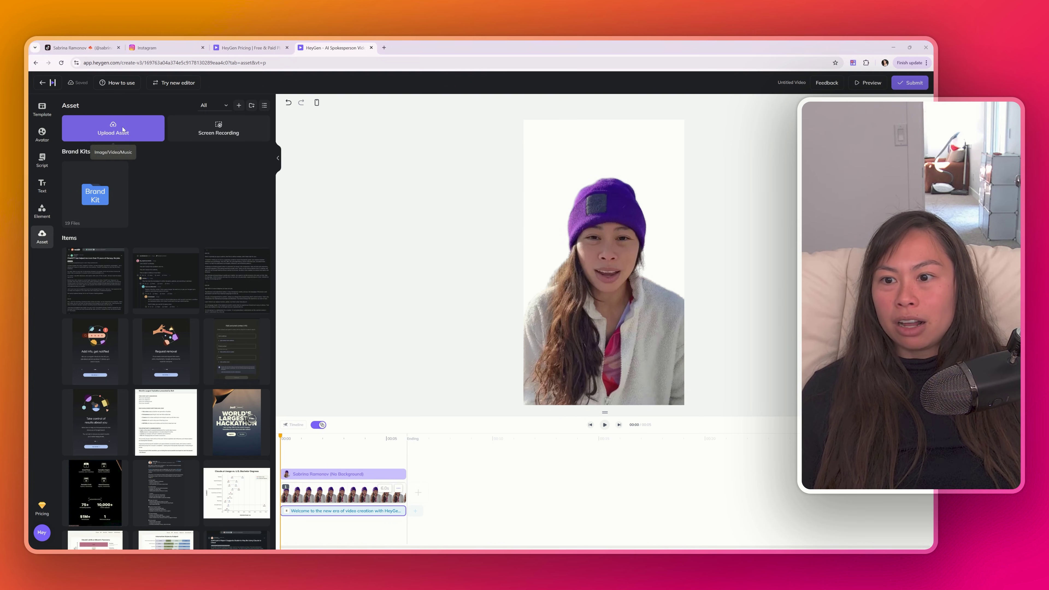
click(122, 130)
double_click(185, 111)
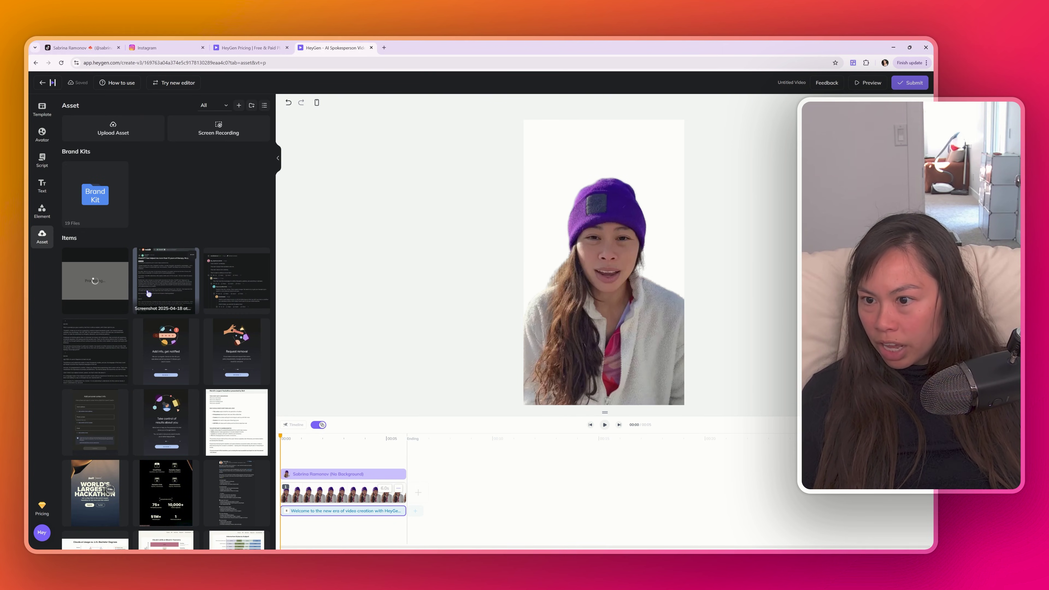
click(162, 284)
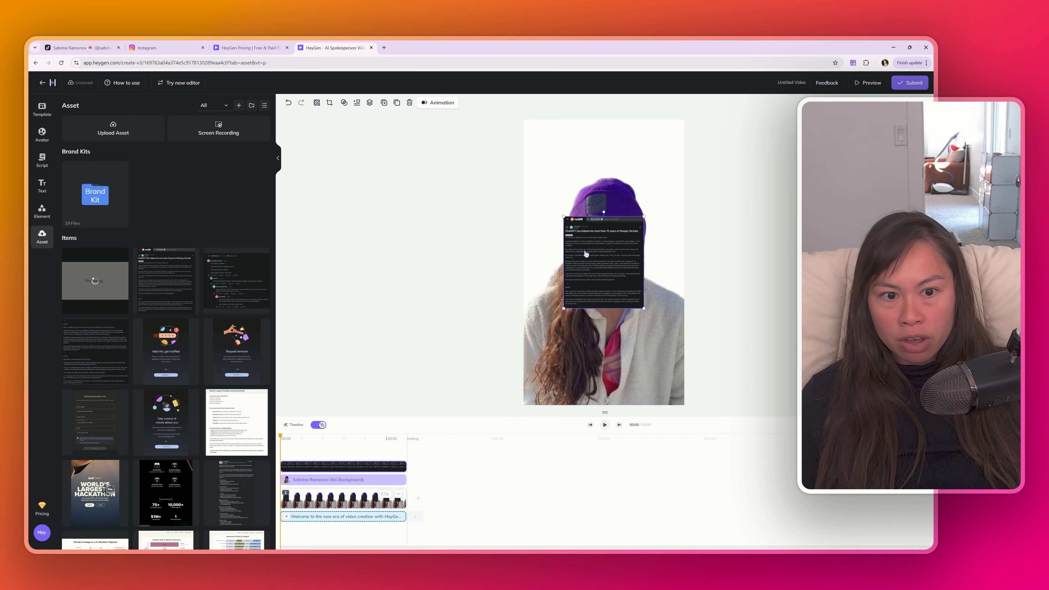
- Move the Reddit screenshot to the frame's top-left and enlarge it to full width
drag(583, 248, 553, 170)
right_click(554, 170)
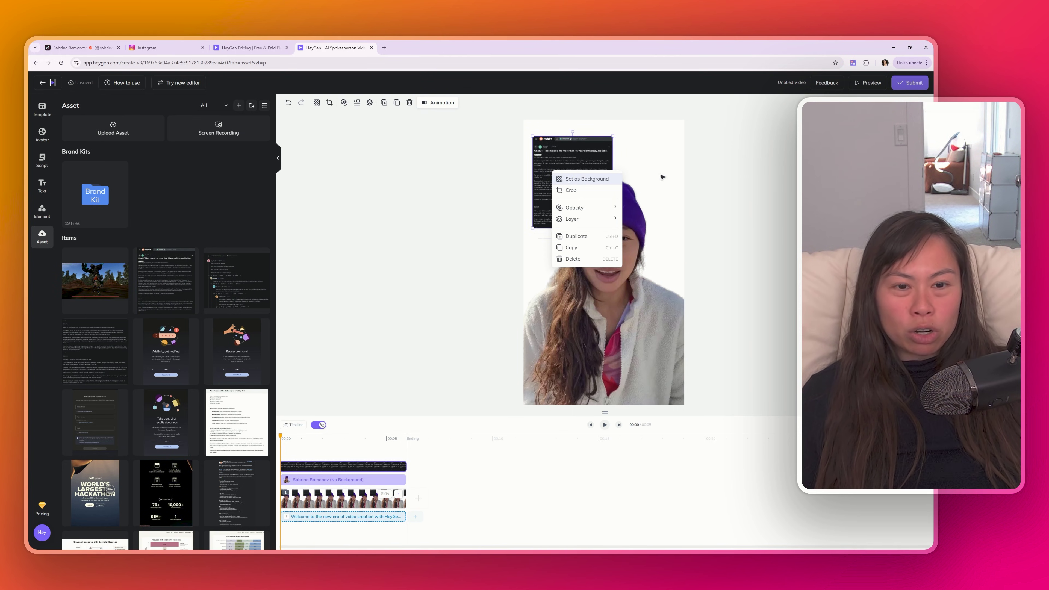
click(597, 180)
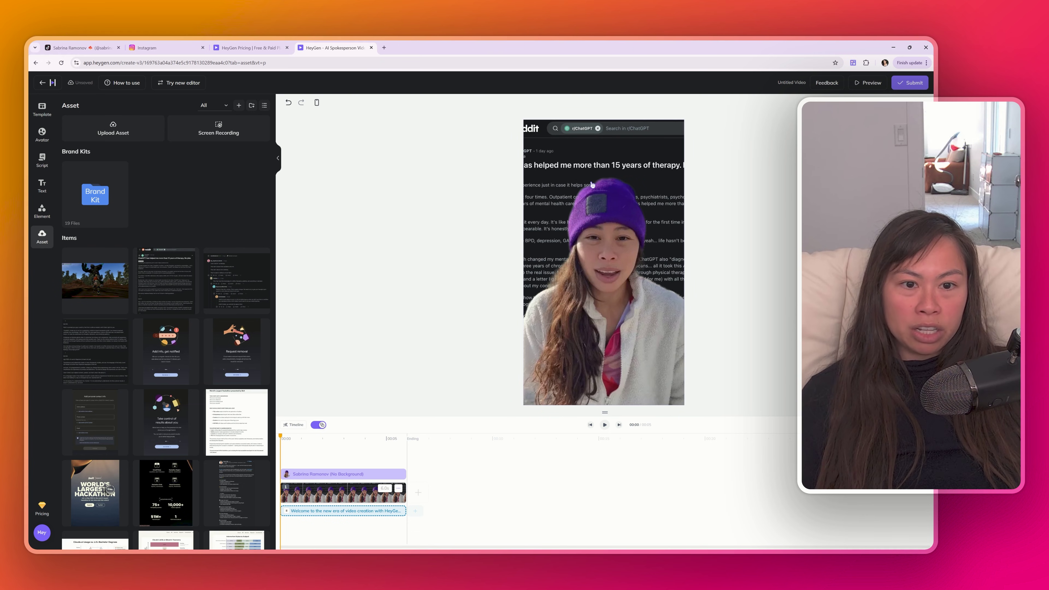
key(ctrl+z)
click(558, 156)
drag(558, 156, 546, 146)
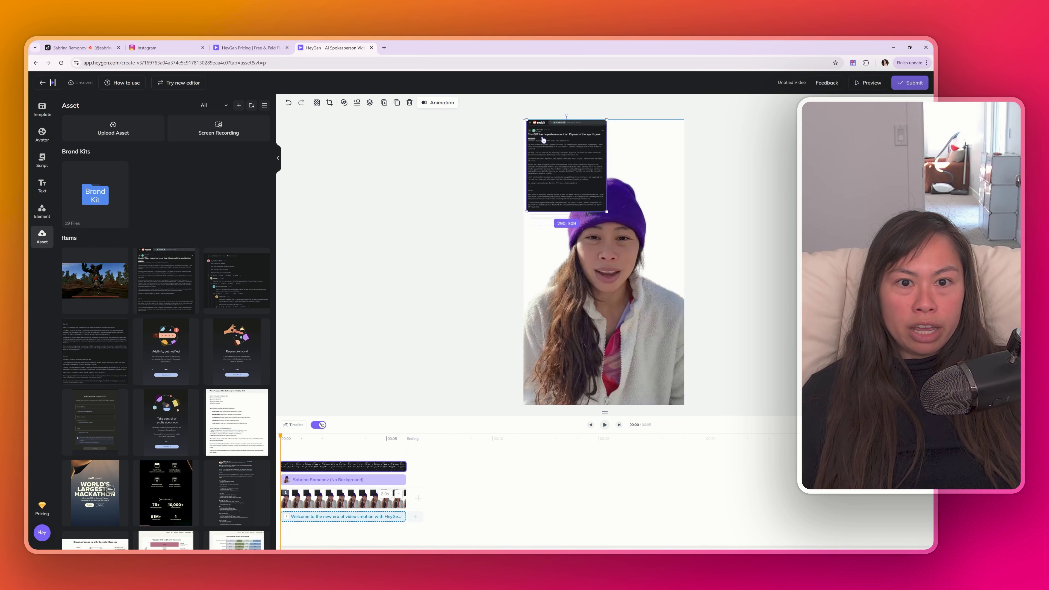
drag(604, 211, 684, 304)
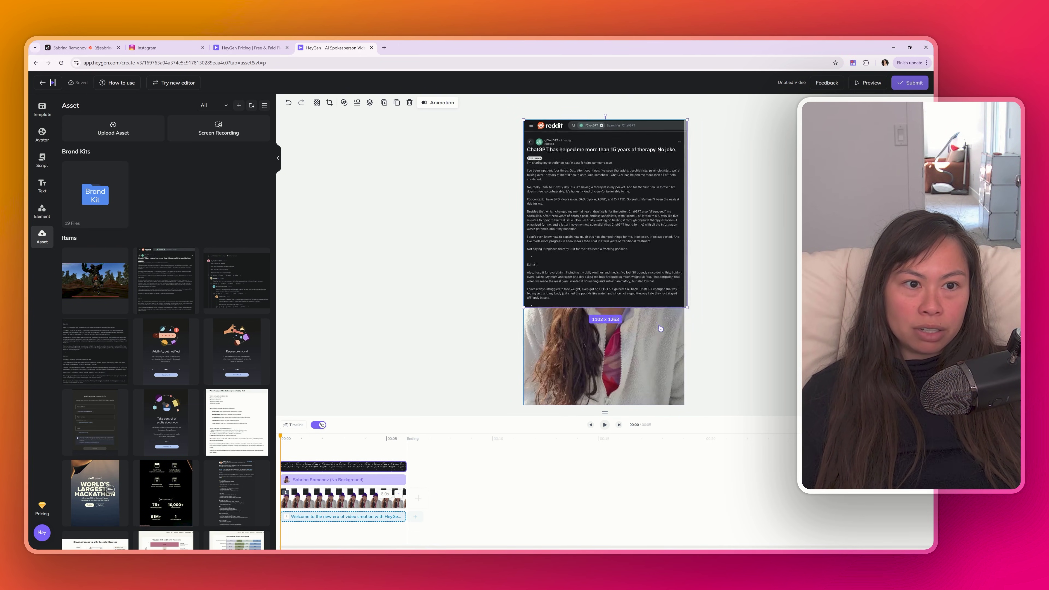
- Send the Reddit screenshot behind the avatar with Layer > Send to Back
right_click(572, 179)
mouse_move(620, 228)
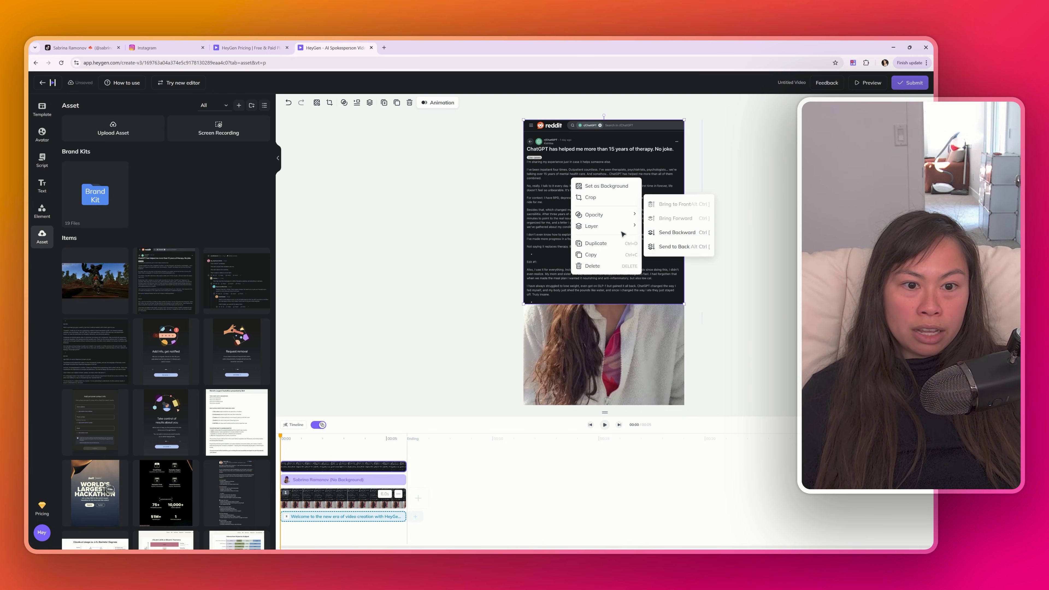
click(676, 247)
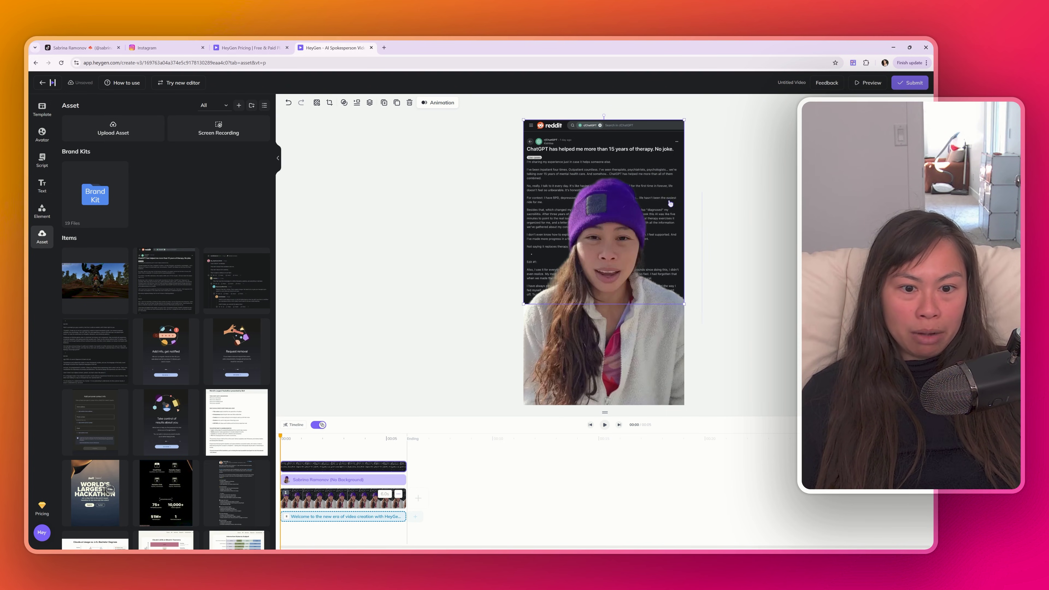
right_click(532, 326)
- Drag the avatar to the canvas centre and jump the preview to 00:05
mouse_move(548, 330)
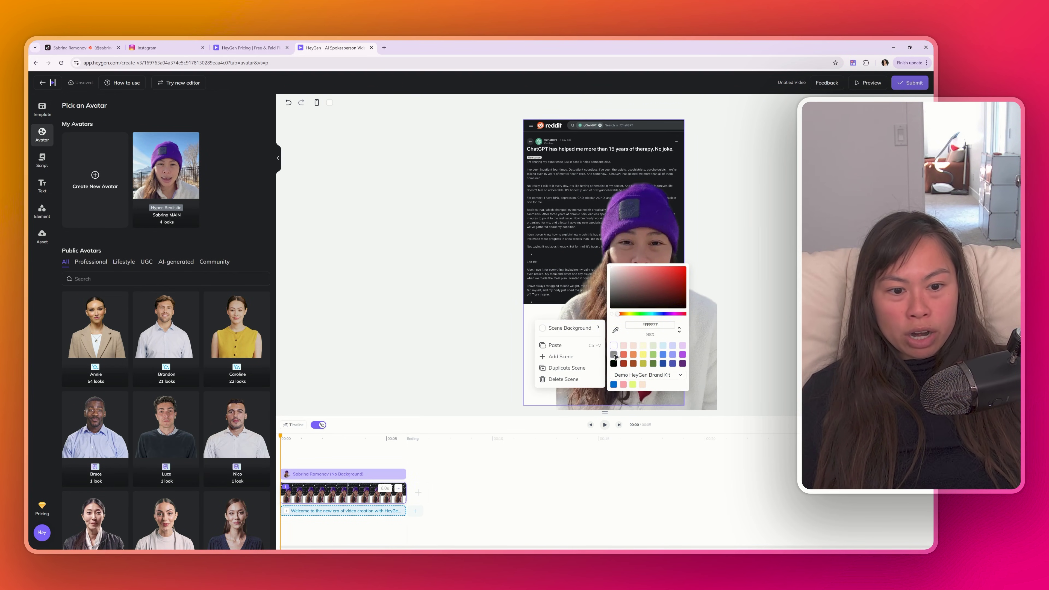
click(751, 307)
drag(629, 357, 591, 349)
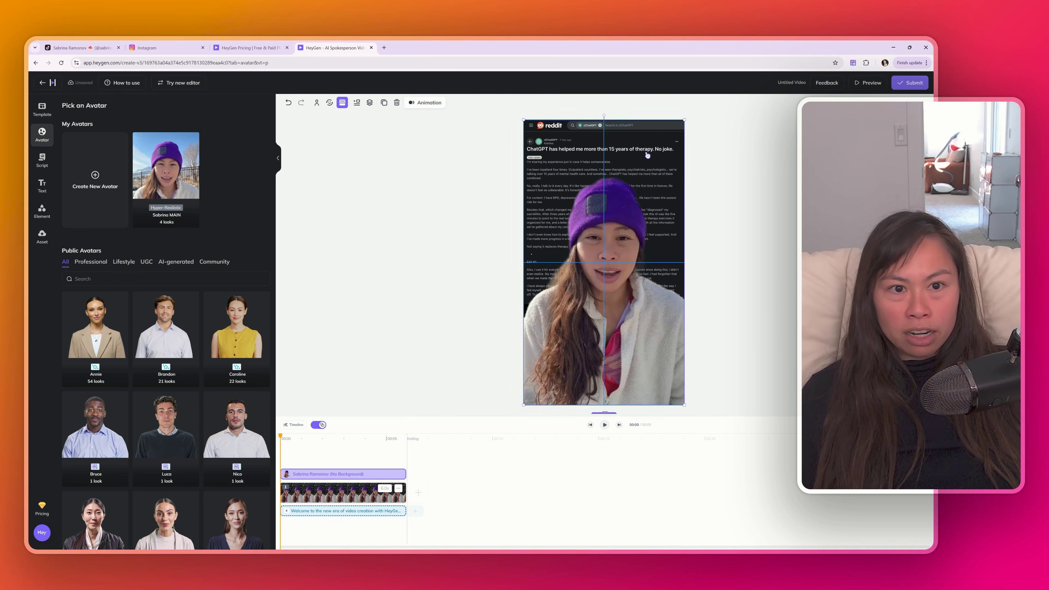
click(761, 164)
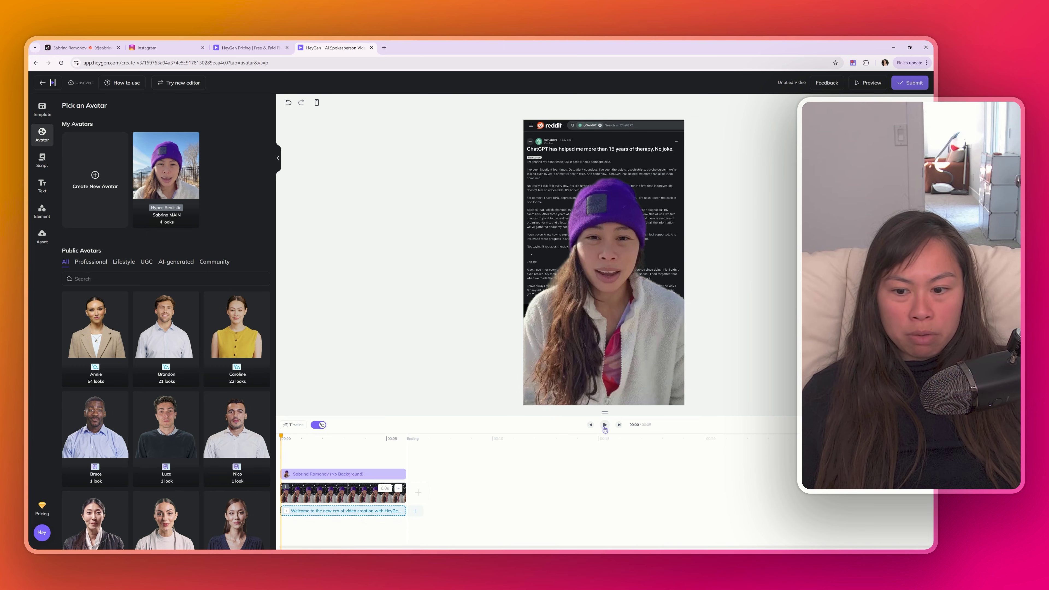
click(605, 425)
click(607, 290)
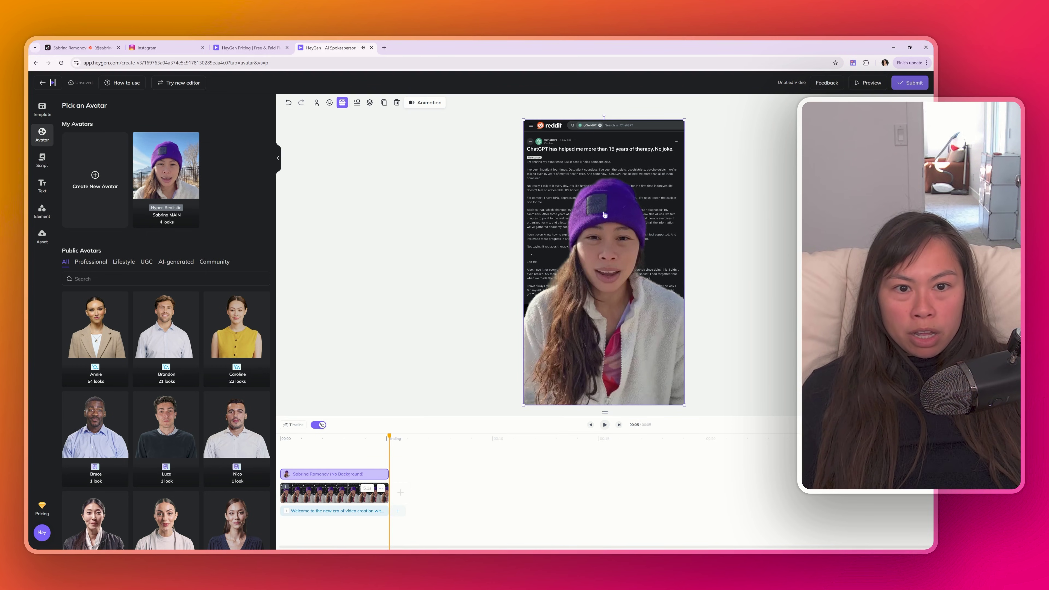
- Shrink the avatar into the lower right of the frame so the Reddit post shows above it
drag(523, 119, 568, 210)
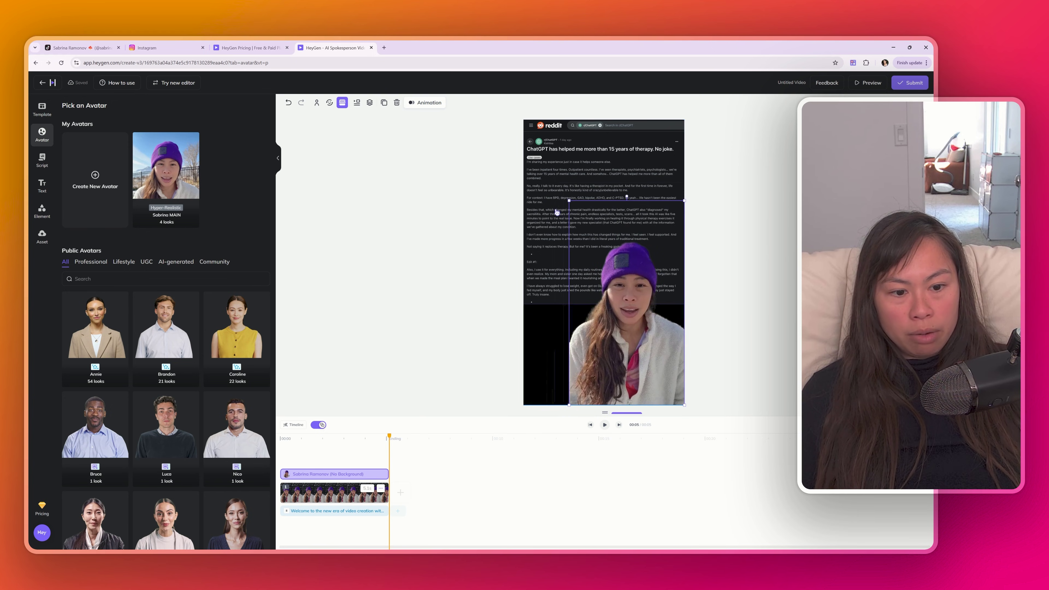
click(568, 209)
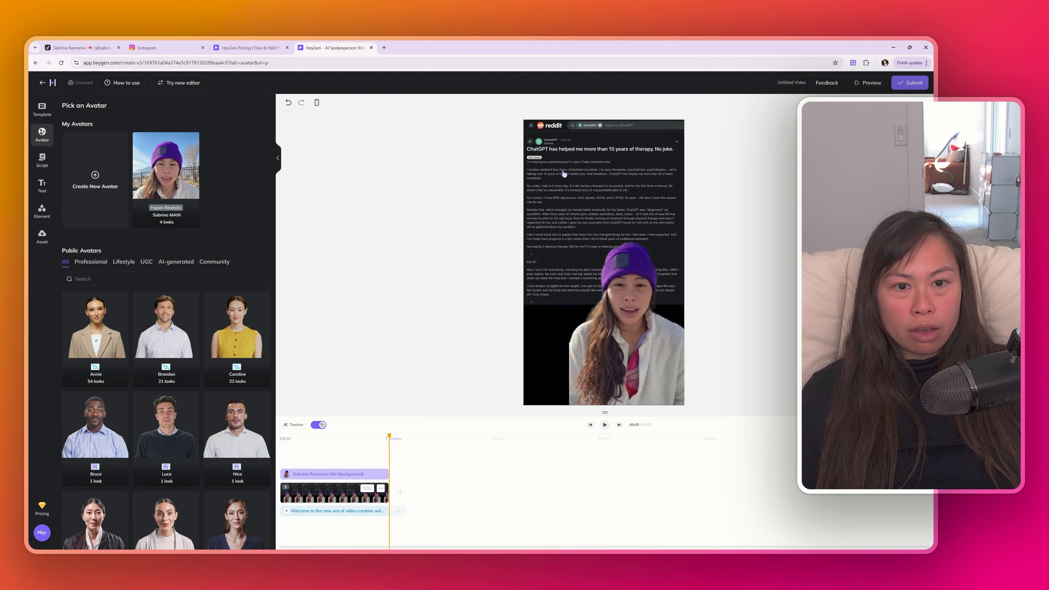
click(606, 293)
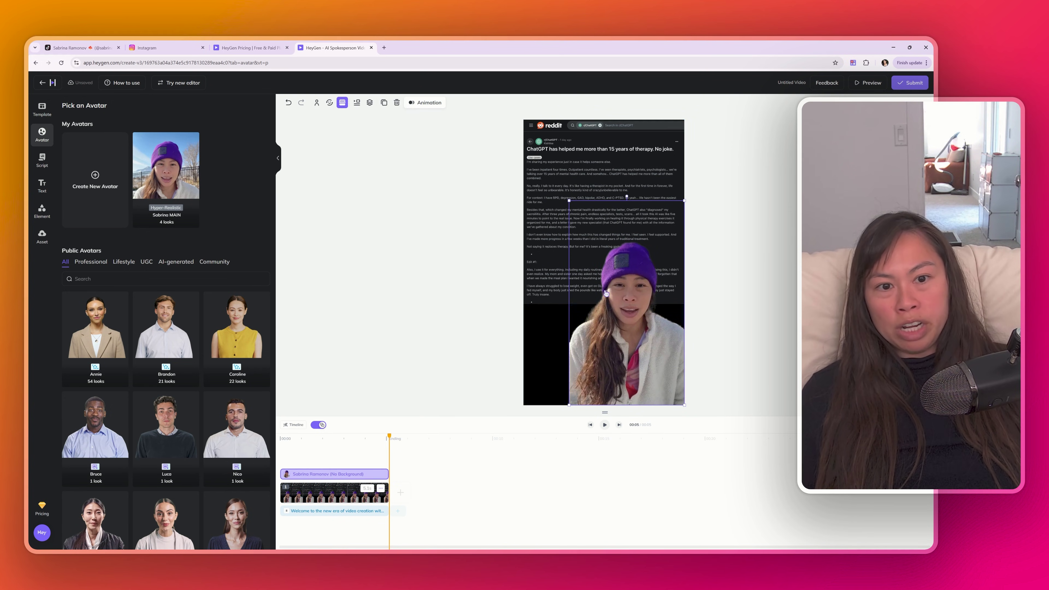
click(345, 325)
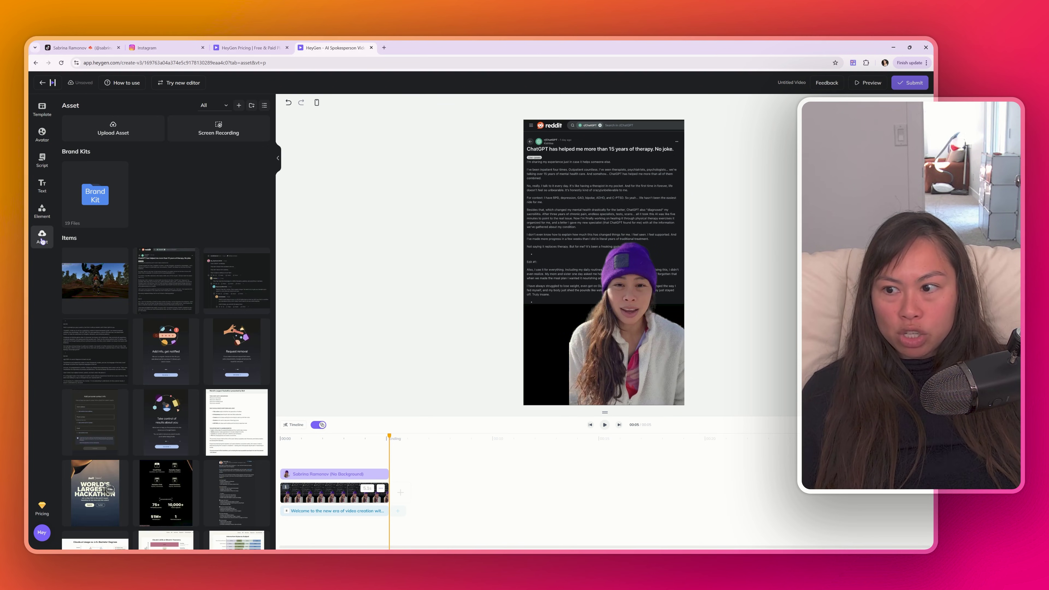
- Expand the timeline's element tracks and select the Reddit image clip
click(358, 474)
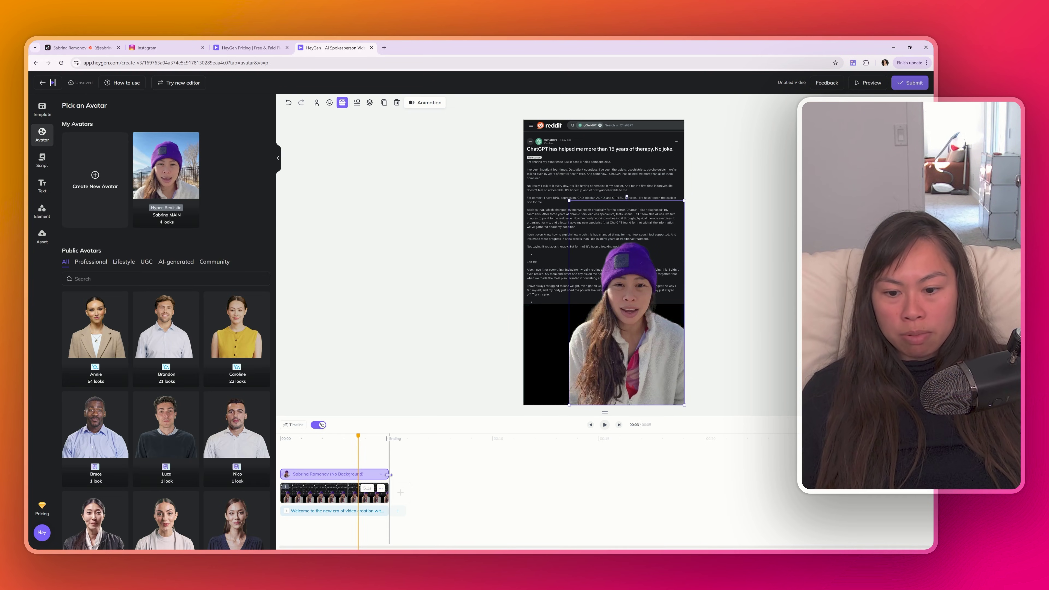
click(321, 461)
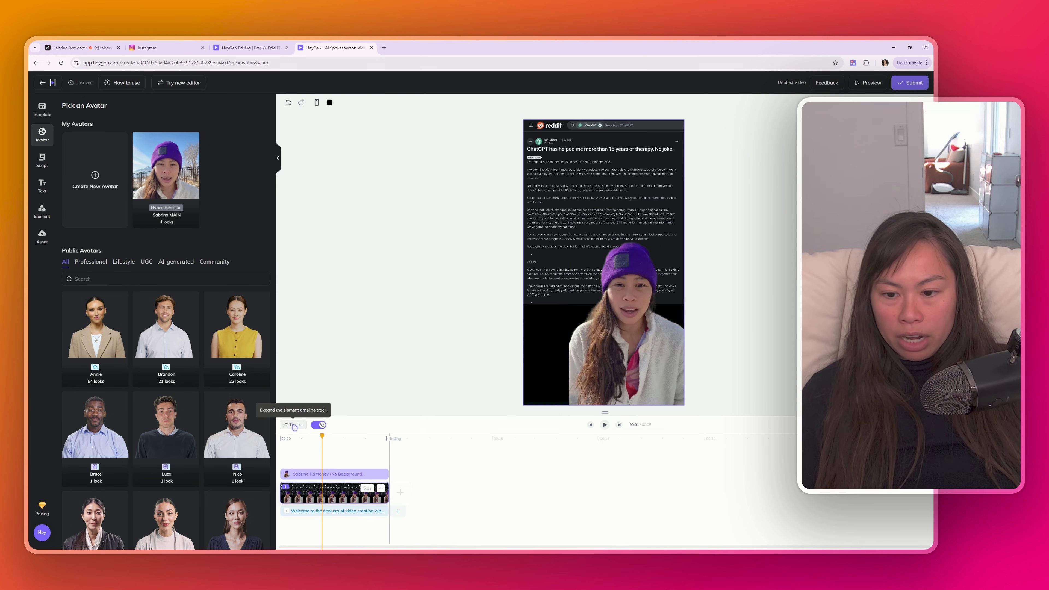
click(295, 425)
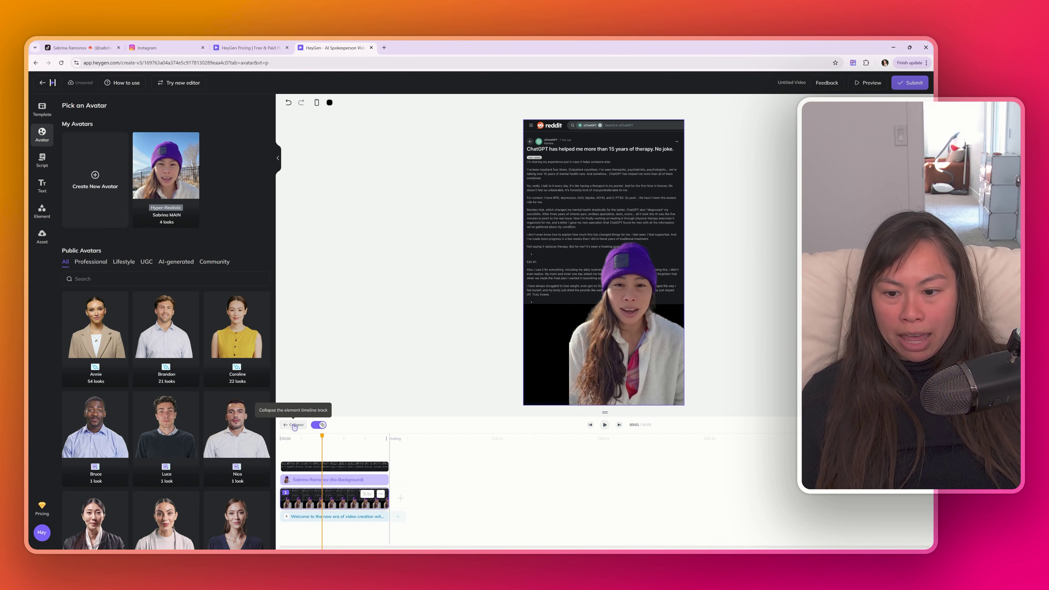
click(311, 468)
- Shorten the Reddit clip and add the hackathon image from the asset library after it
drag(387, 466, 329, 466)
click(43, 236)
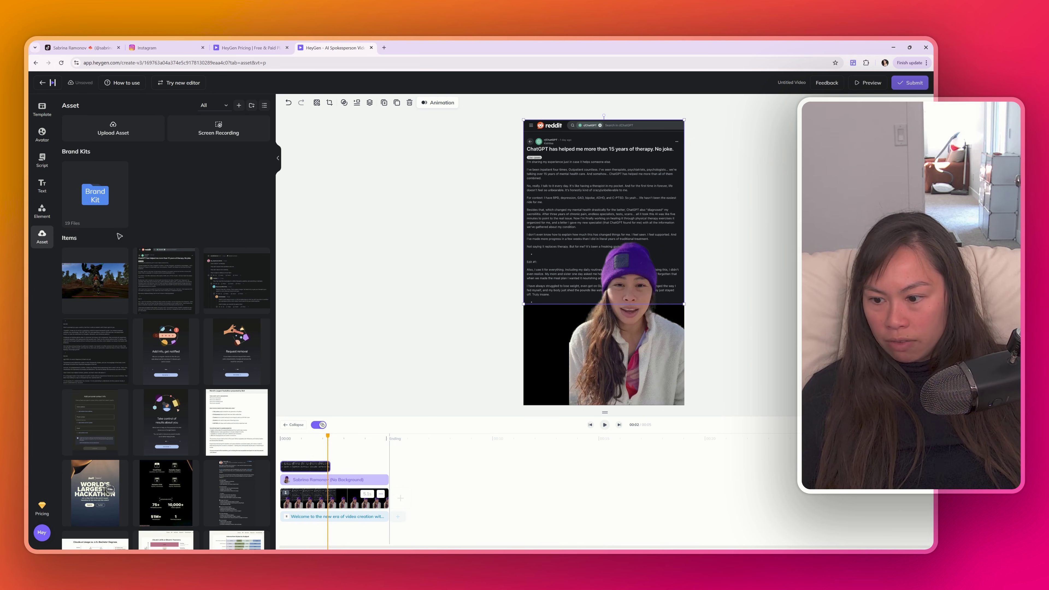
drag(94, 488, 330, 460)
click(352, 460)
- Position and enlarge the hackathon image to fill the frame, placed behind the avatar
drag(578, 240, 537, 152)
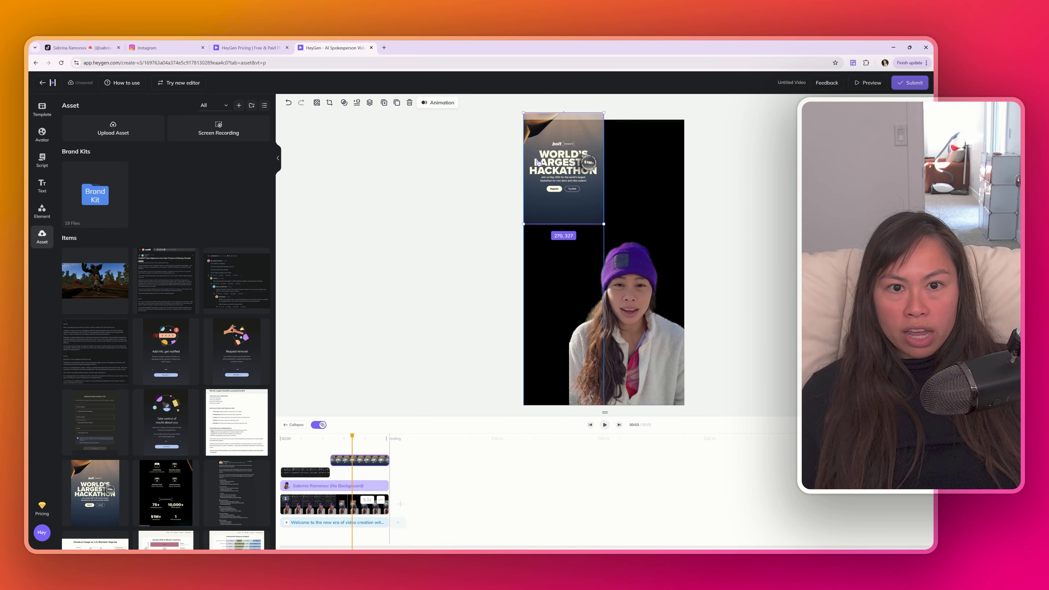
drag(603, 217, 677, 308)
right_click(556, 148)
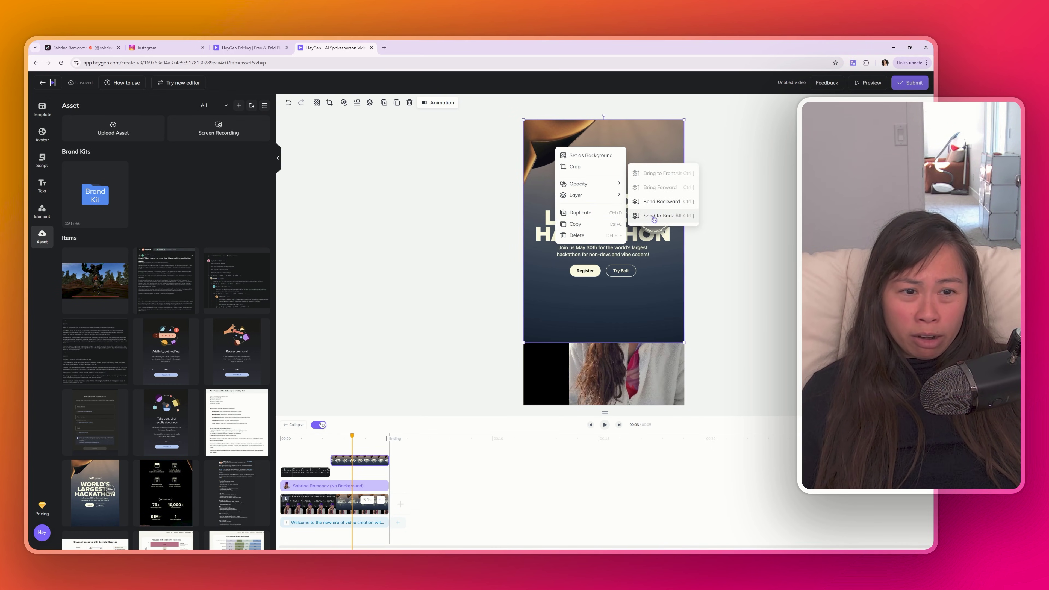
click(661, 202)
drag(542, 157, 542, 168)
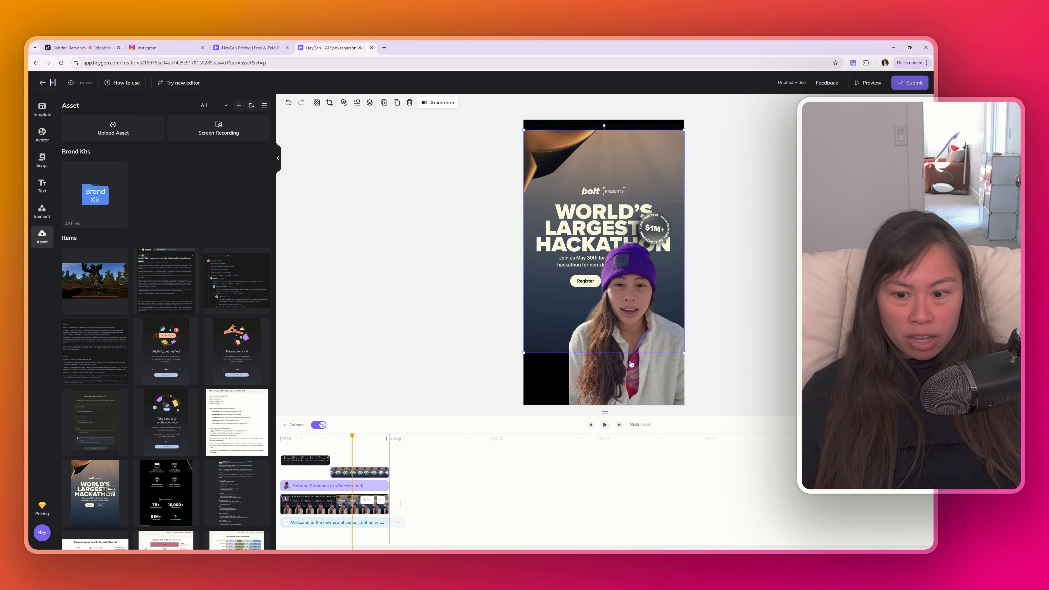
- Preview the video from the start, pausing on the hackathon background
click(610, 310)
click(310, 449)
key(space)
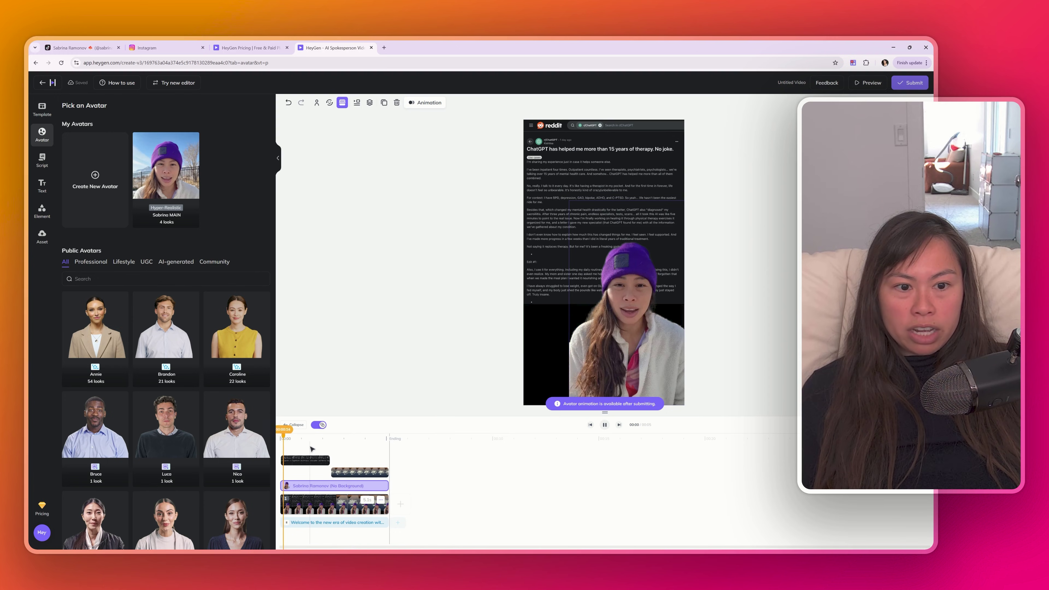
click(364, 344)
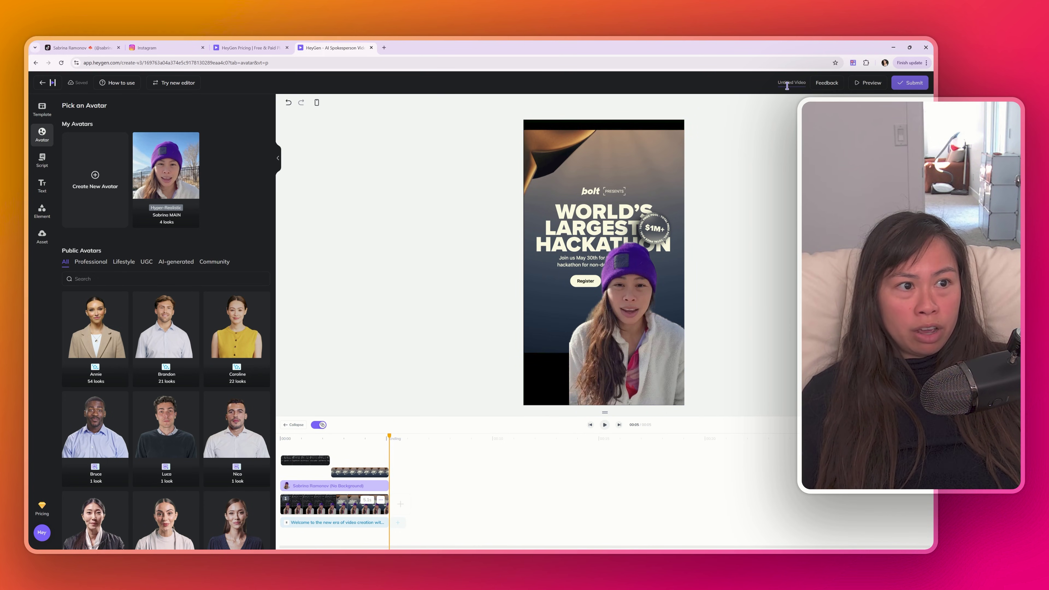
- Check the Submit Video settings, keep My Videos as the save location, and close without submitting
click(910, 87)
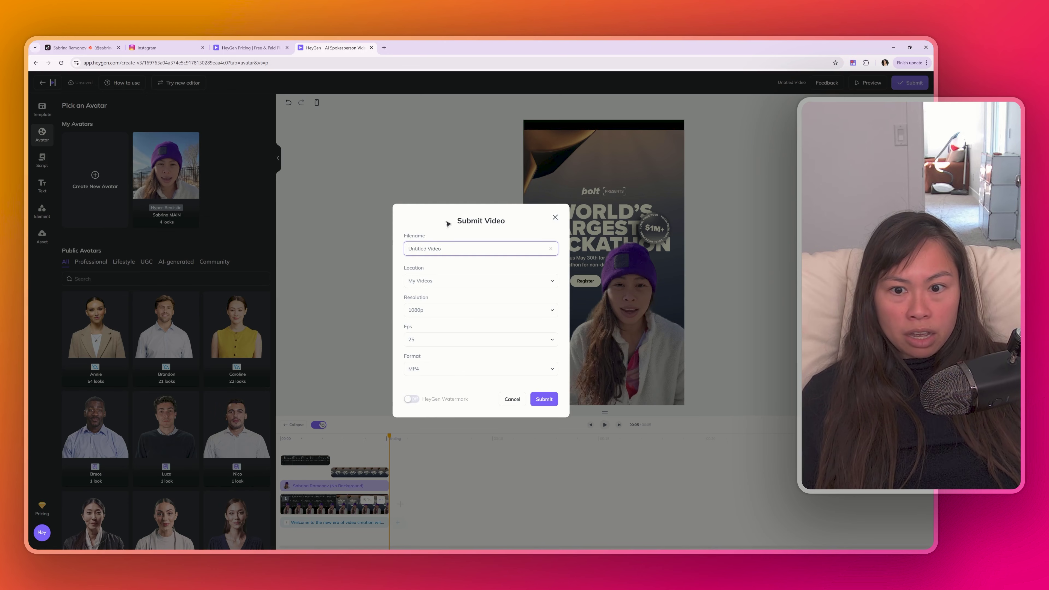
click(442, 285)
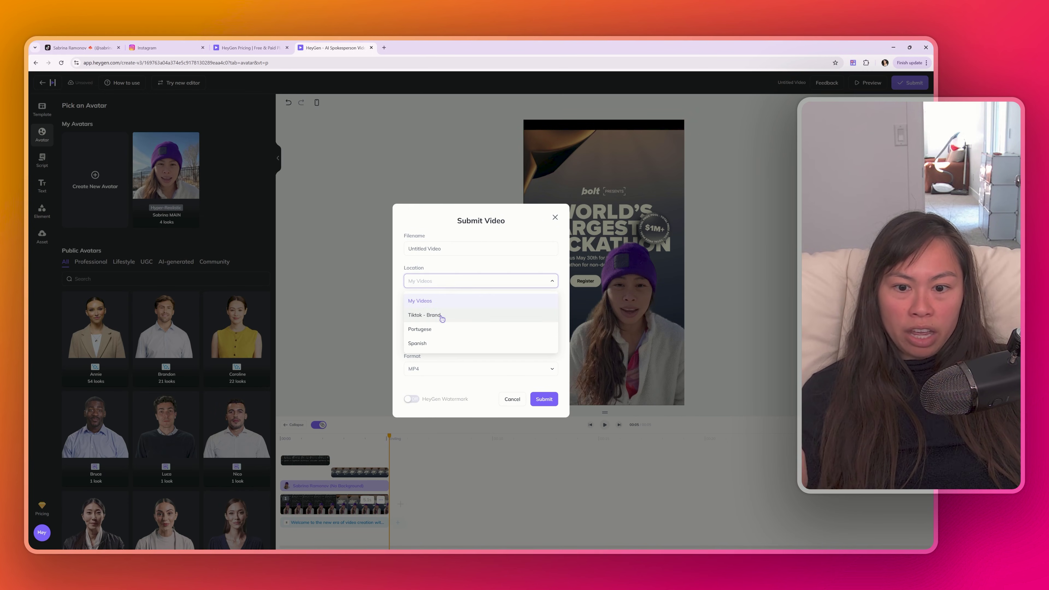
click(474, 261)
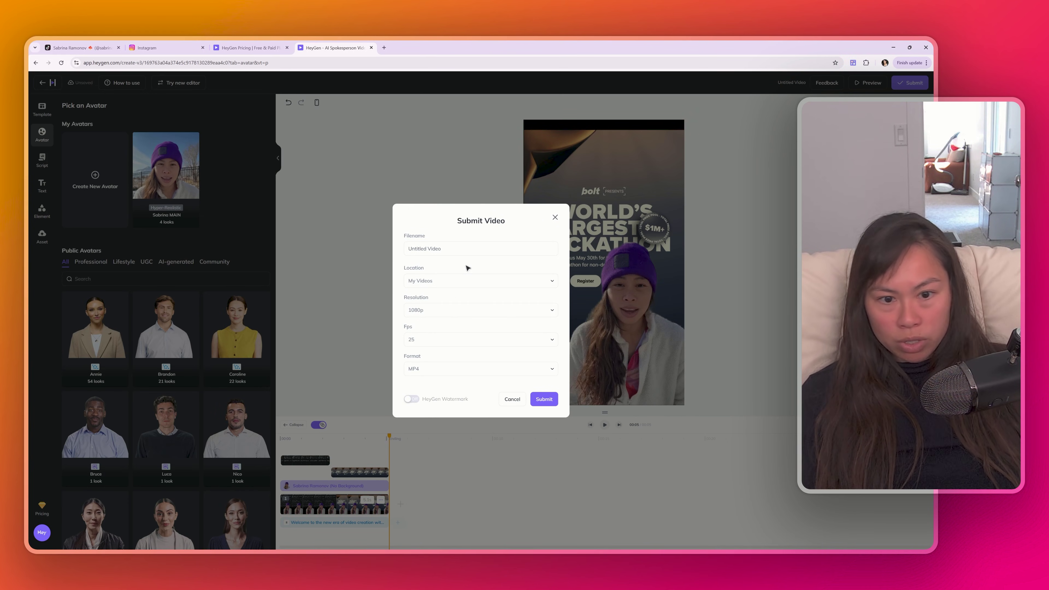
key(Escape)
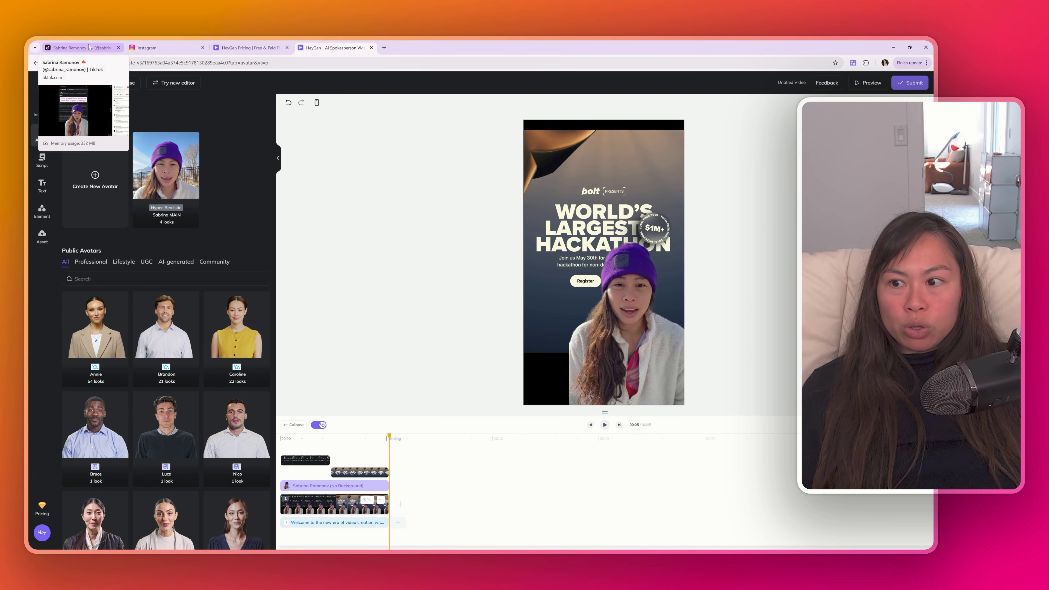
click(79, 48)
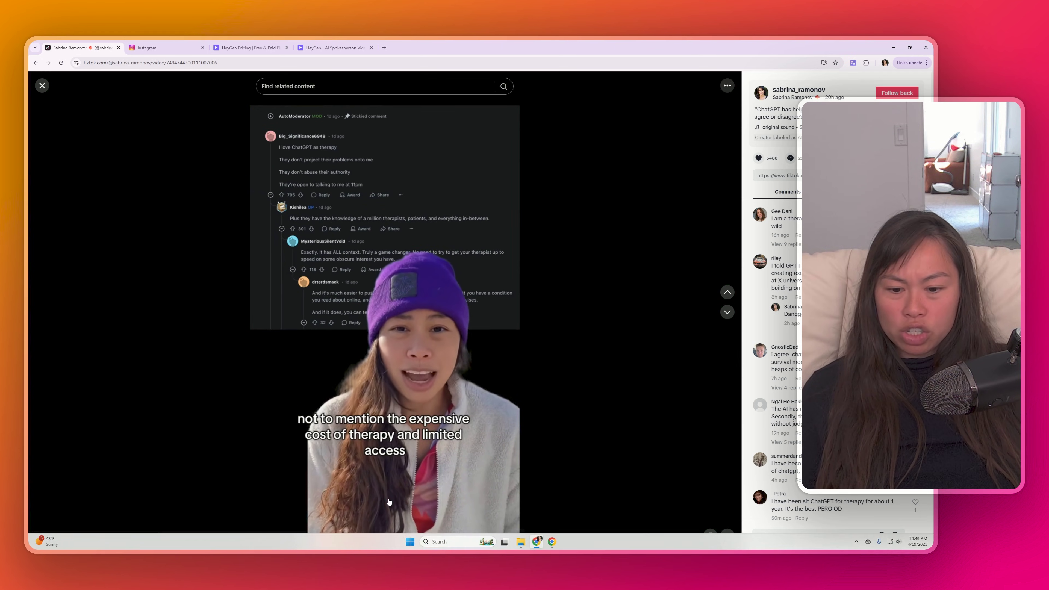
click(412, 535)
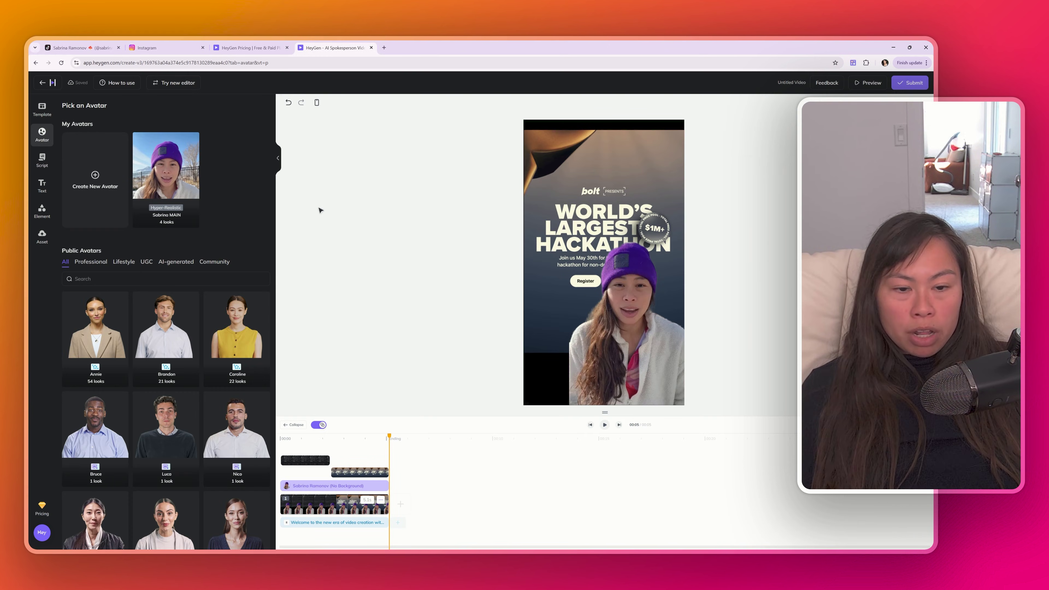
- Submit the portrait avatar video for rendering and open its options in Projects
click(38, 111)
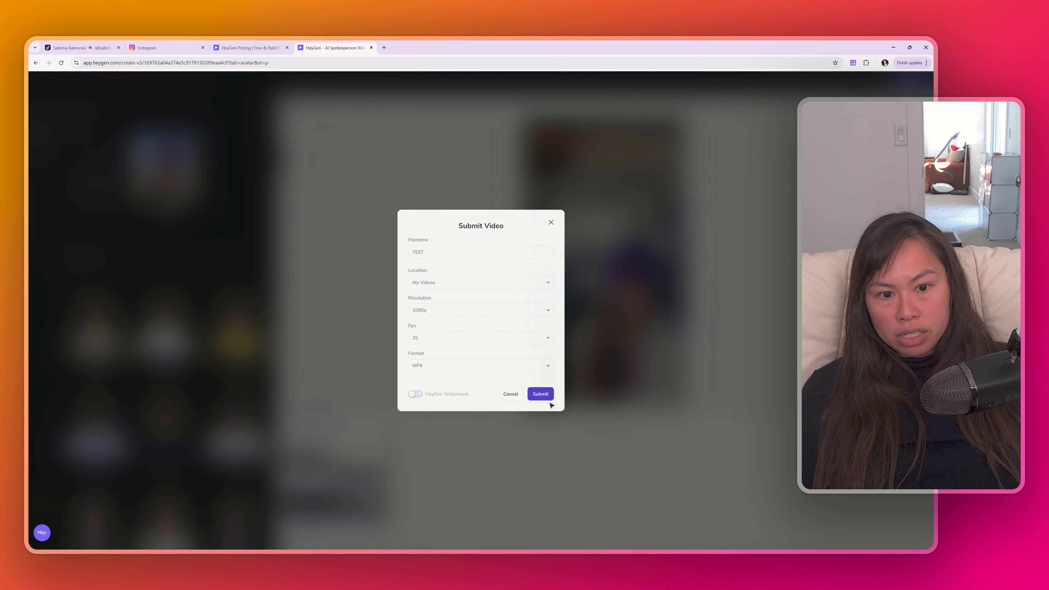
click(543, 398)
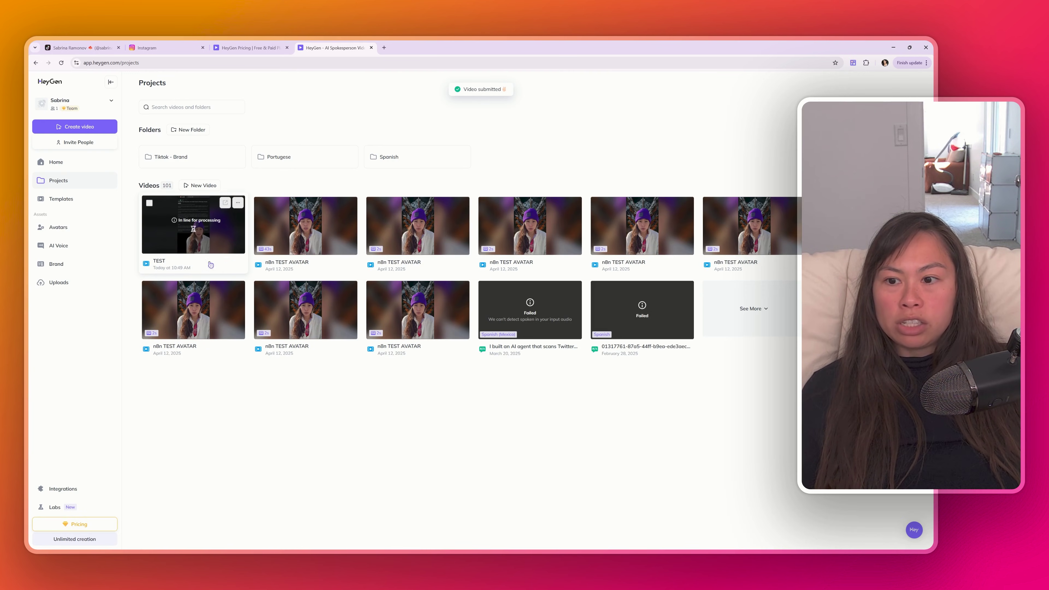
click(238, 203)
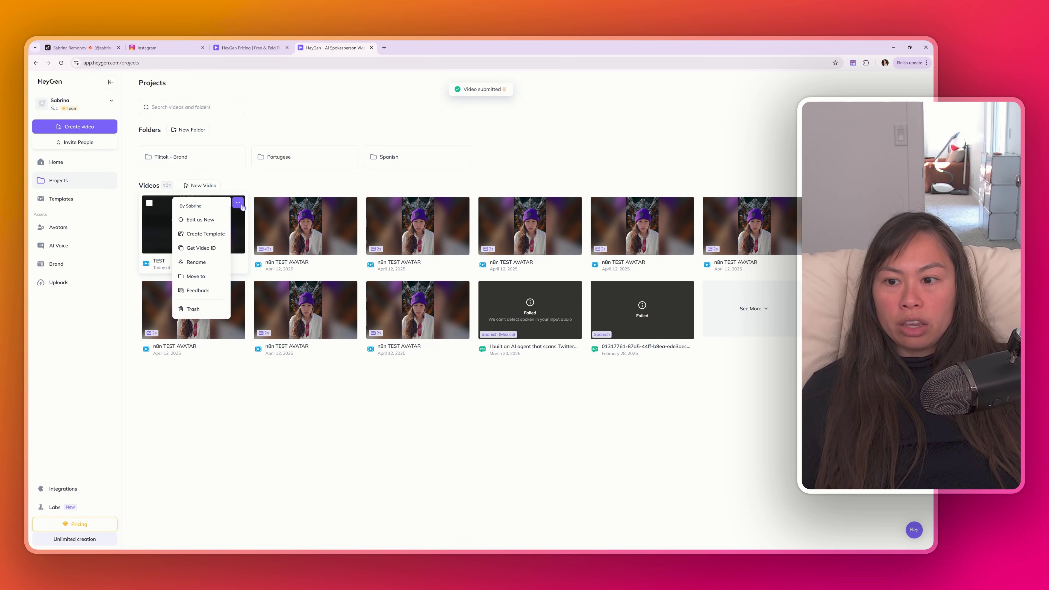
- Browse the AI Voice library and look over its ElevenLabs voice integration settings
click(351, 202)
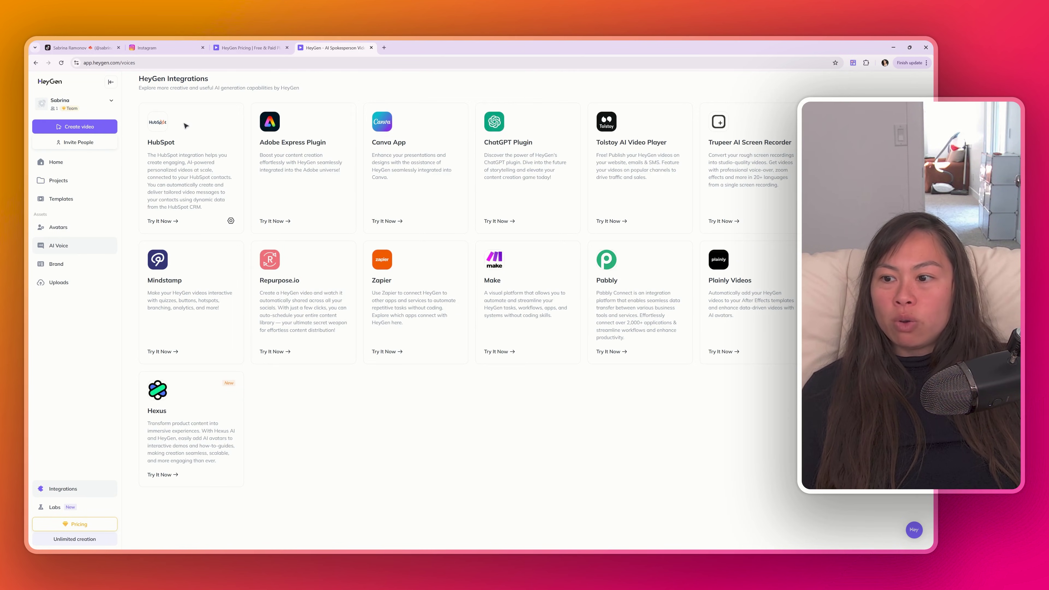
click(77, 246)
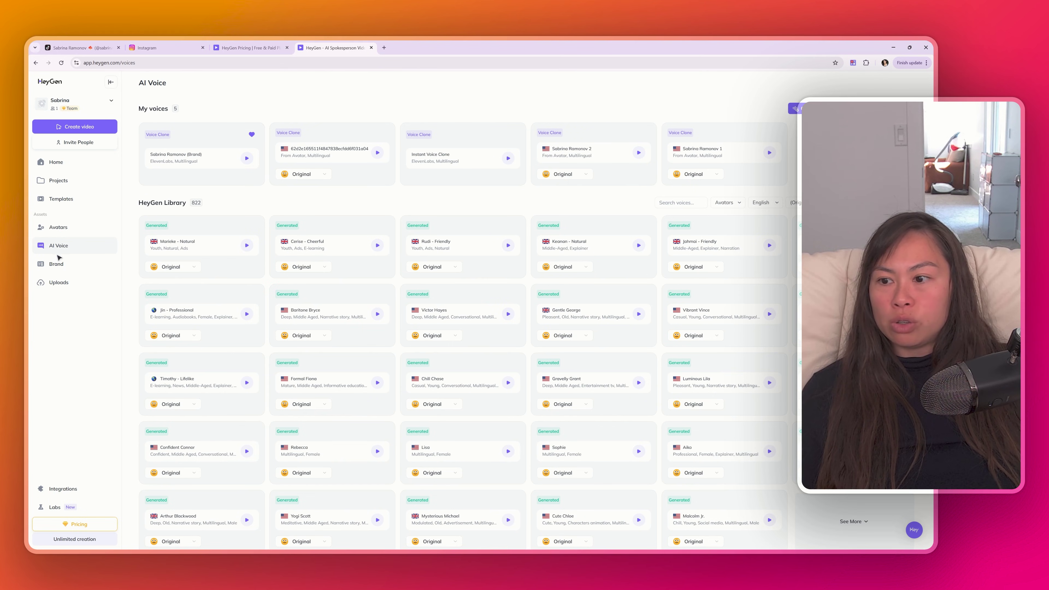
click(794, 108)
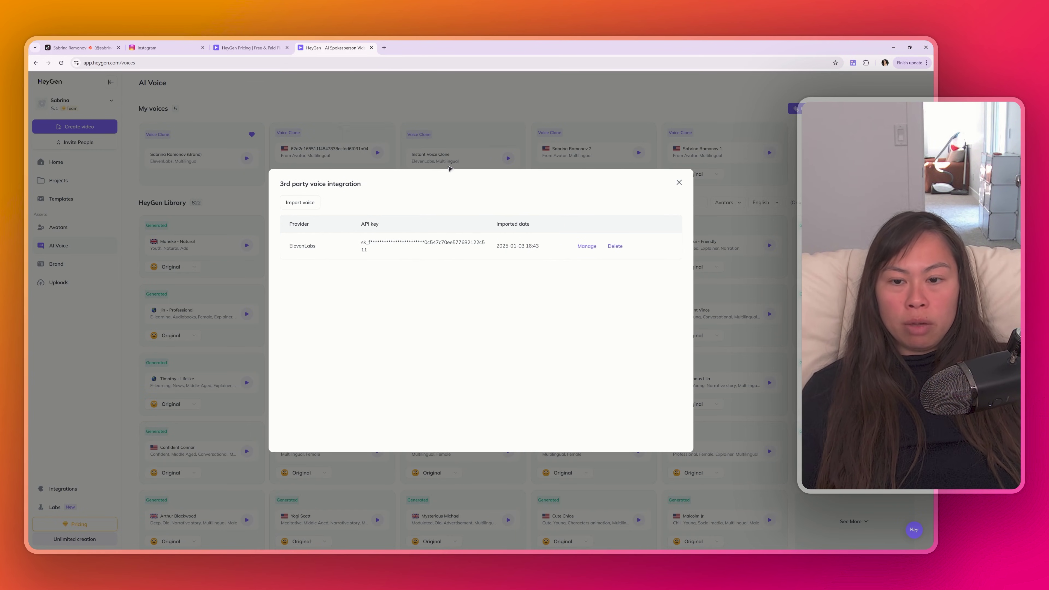
click(447, 104)
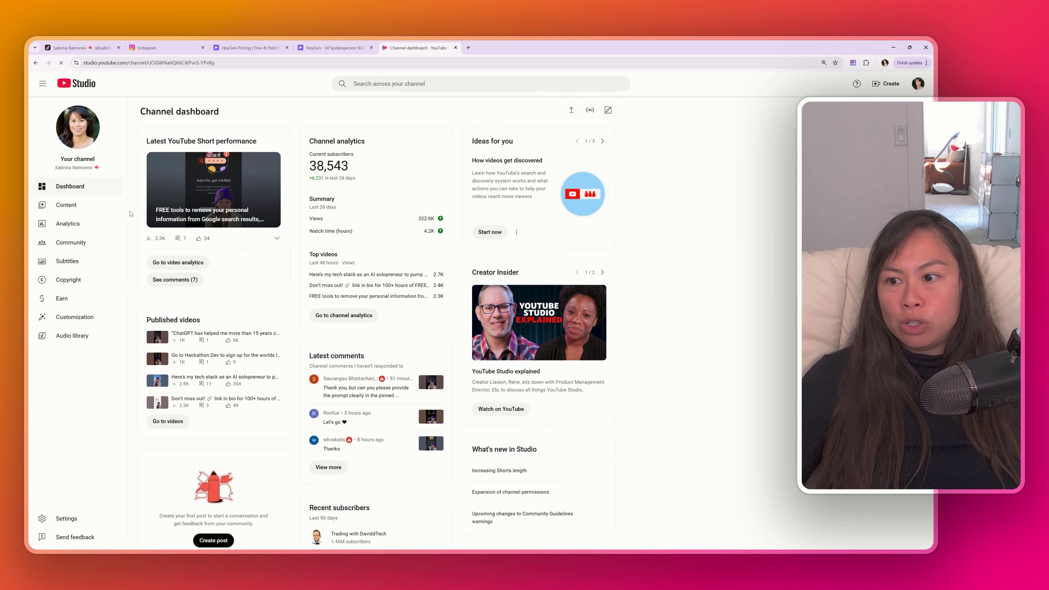
- Open the n8n AI Agent Avatar video's watch page from the channel Content list and pause it
click(95, 205)
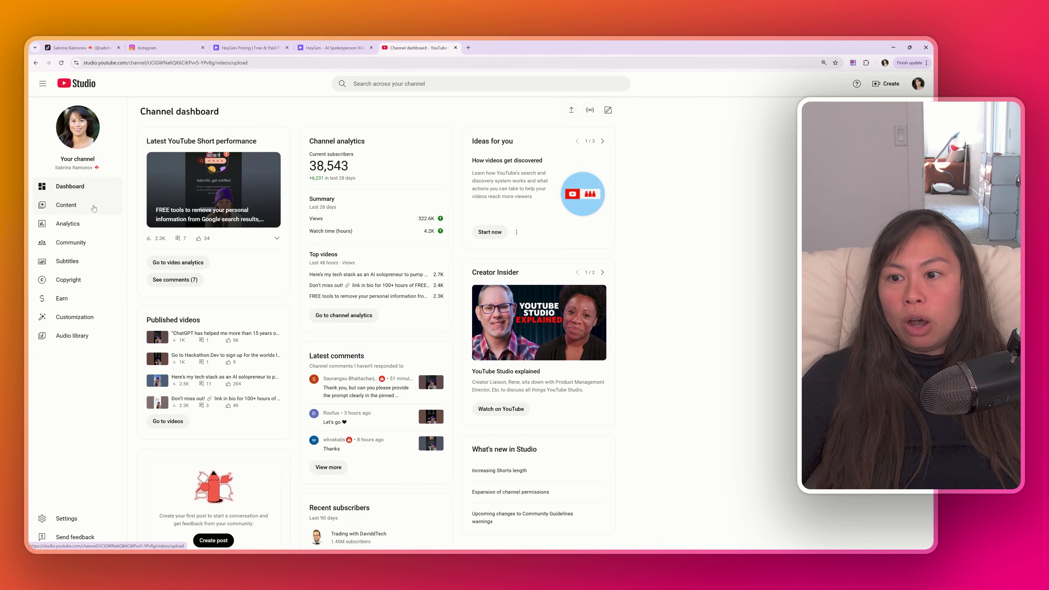
mouse_move(253, 224)
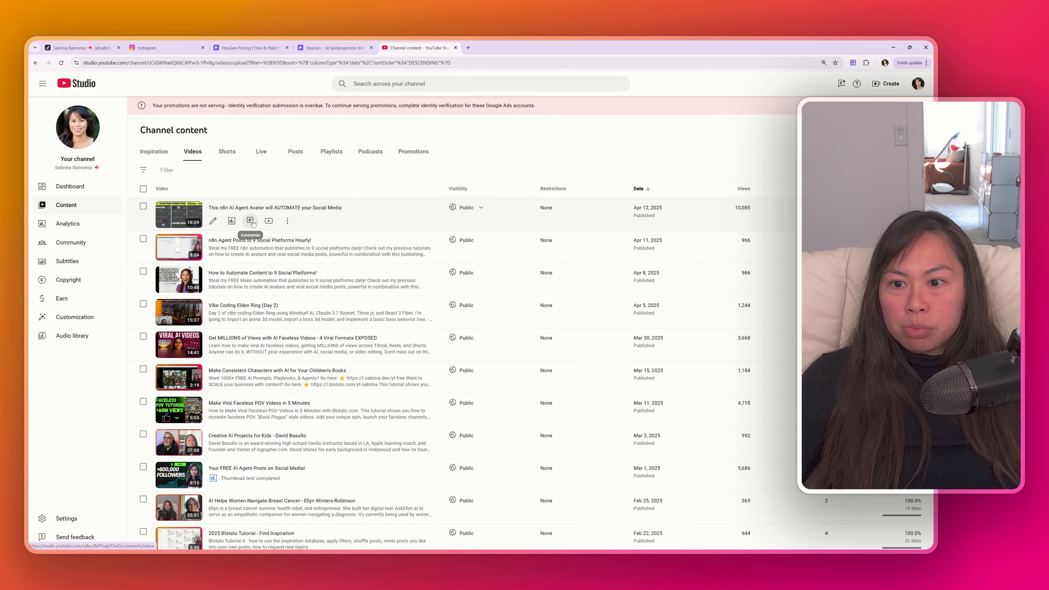
click(269, 220)
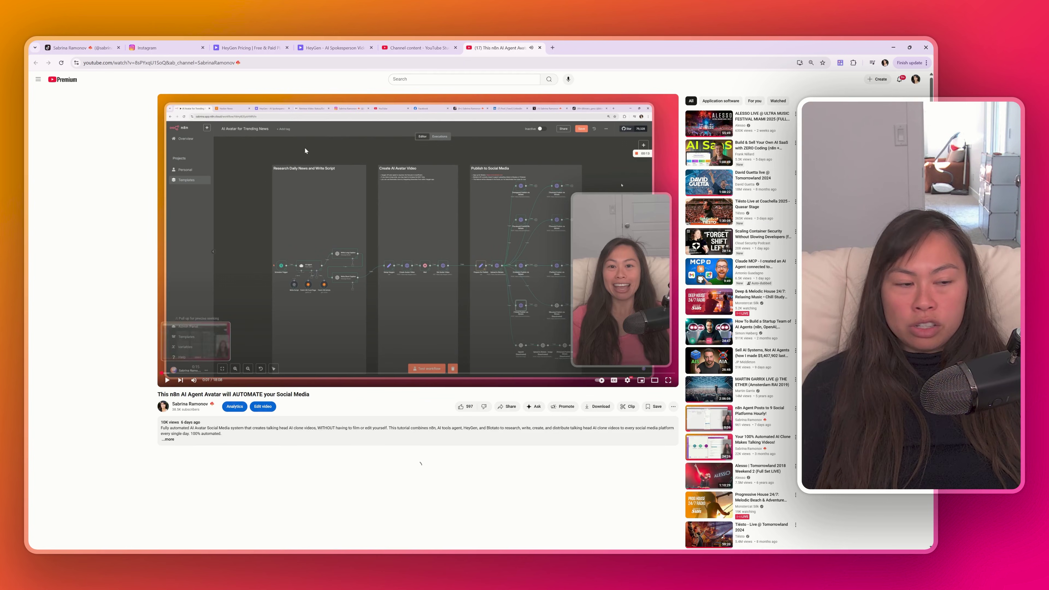
click(315, 263)
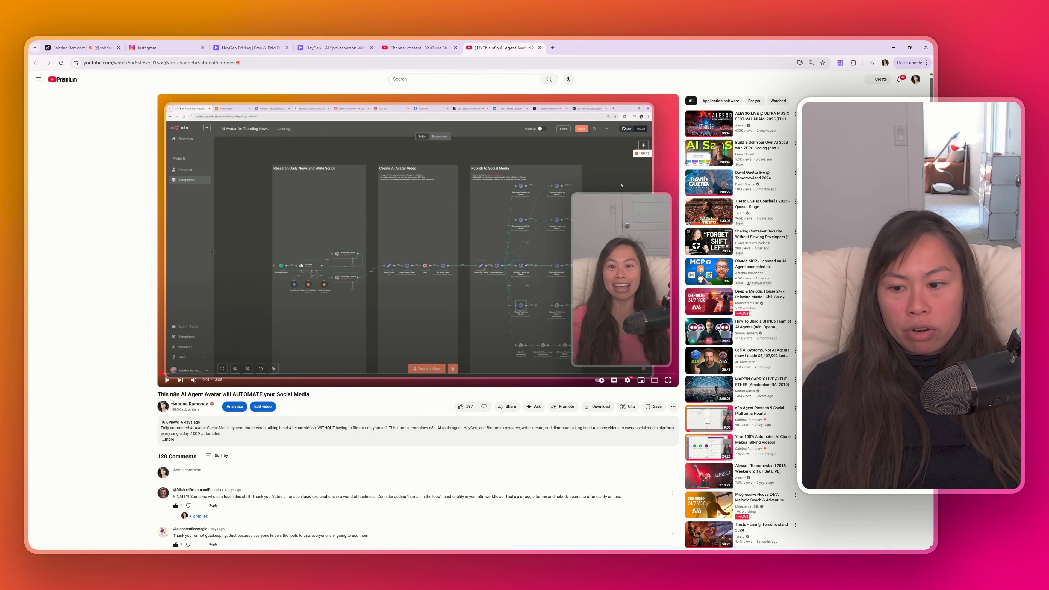
- Select the video title and expand the full description
drag(188, 393, 309, 395)
click(309, 395)
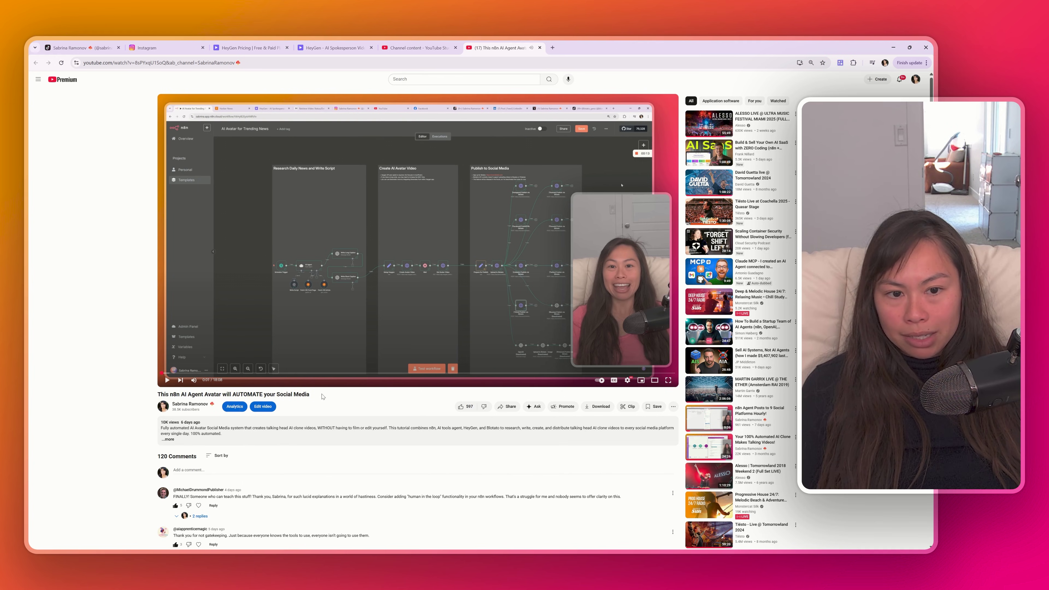
triple_click(159, 394)
click(169, 439)
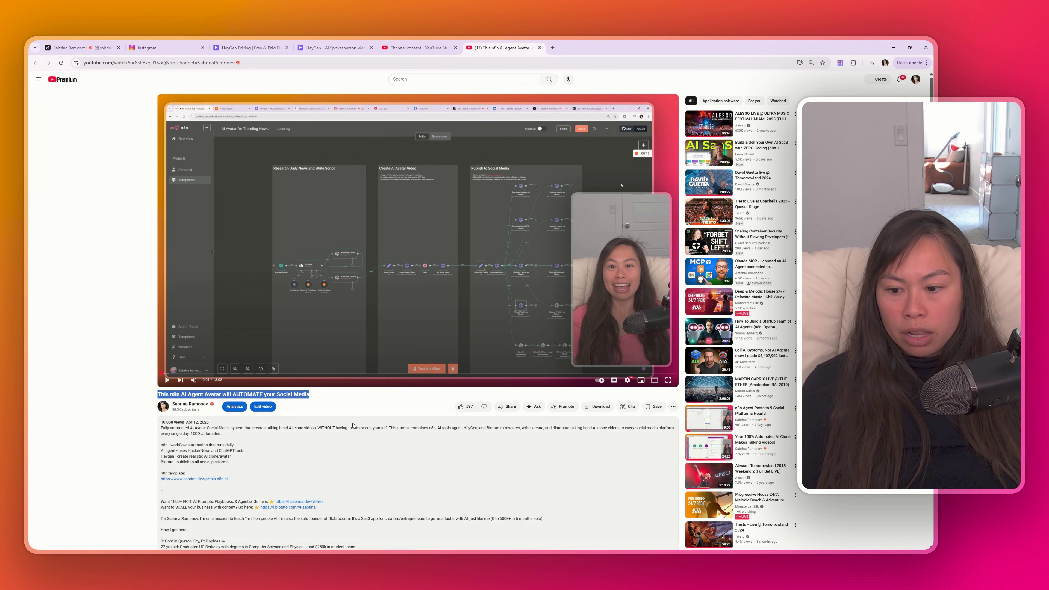
click(134, 414)
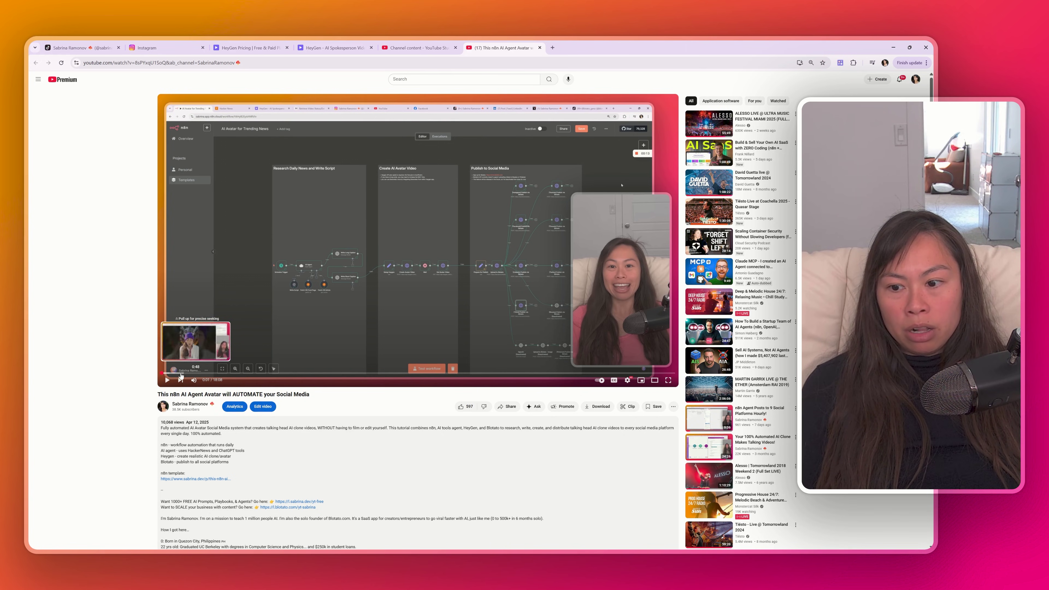
- Briefly play the video, seek to about 0:26, then return to HeyGen
key(k)
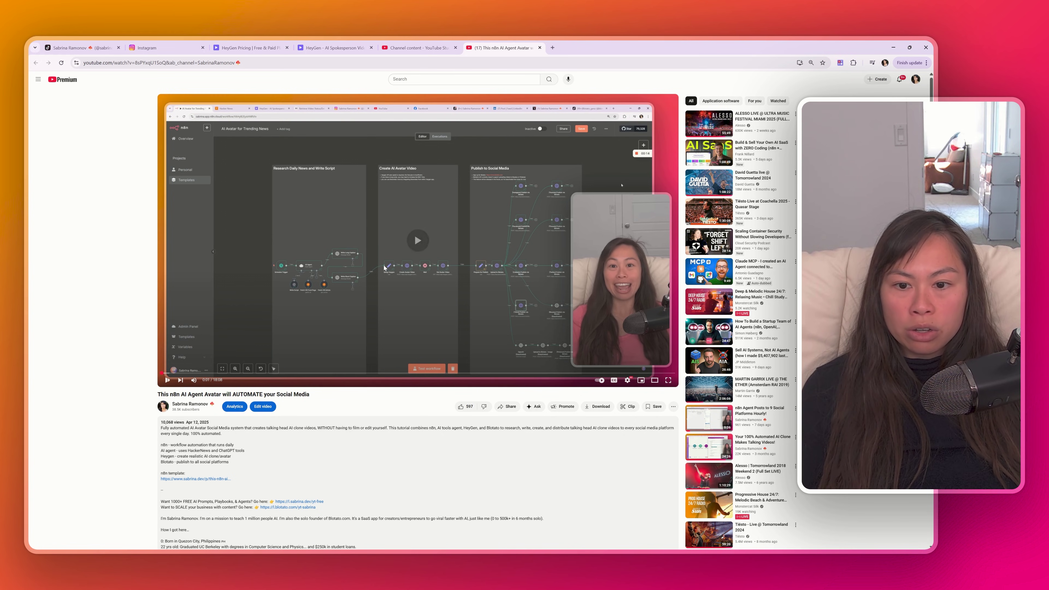
key(k)
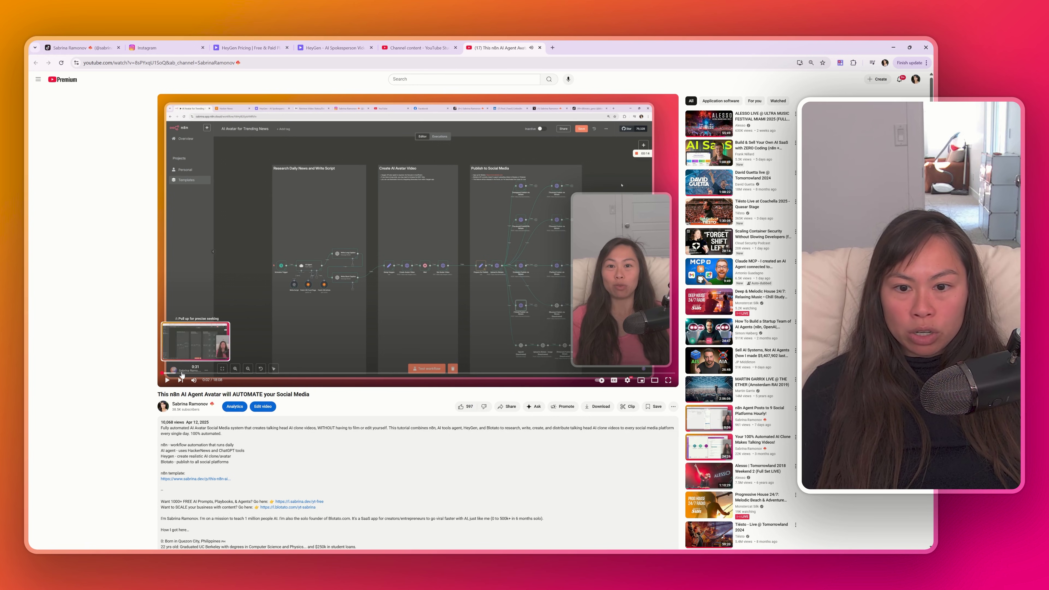
drag(183, 374, 174, 374)
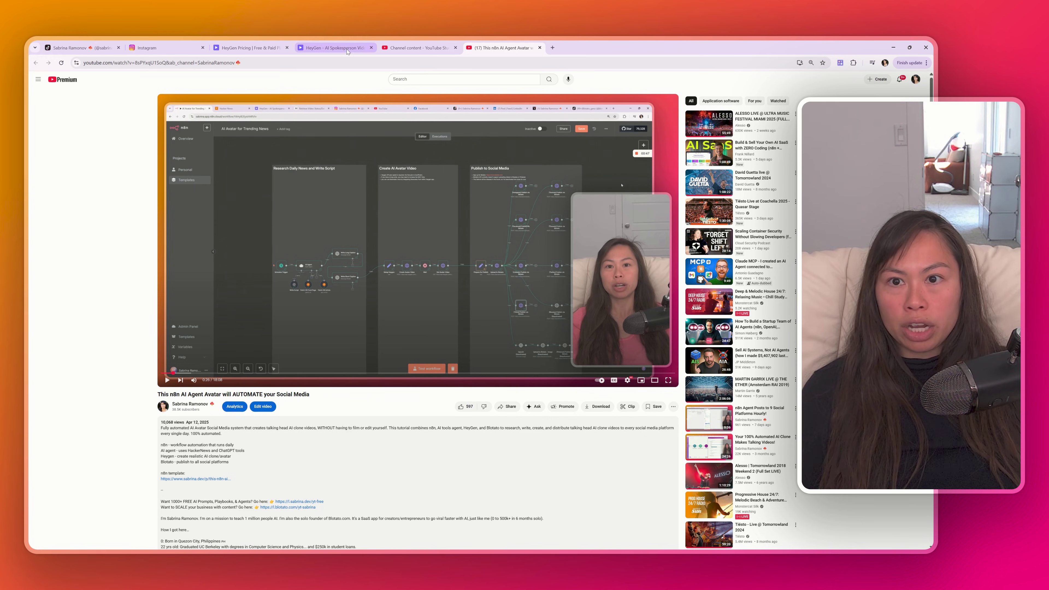
click(334, 48)
- Review HeyGen's API pricing plans (Free, Pro $99/mo, Scale $330/mo, Enterprise), then return to TikTok
click(247, 47)
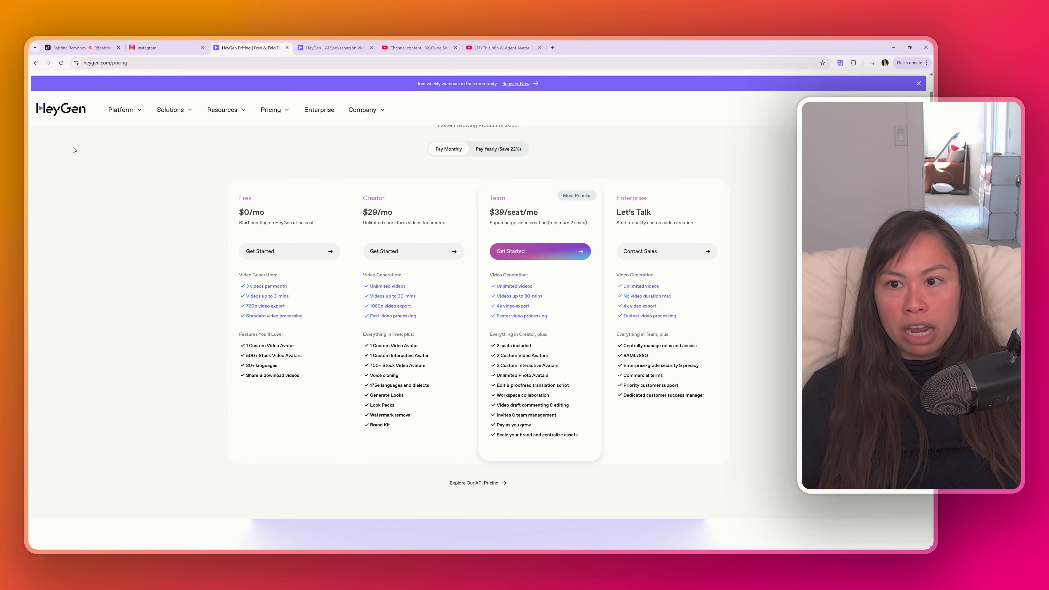
scroll(493, 366, down, 1)
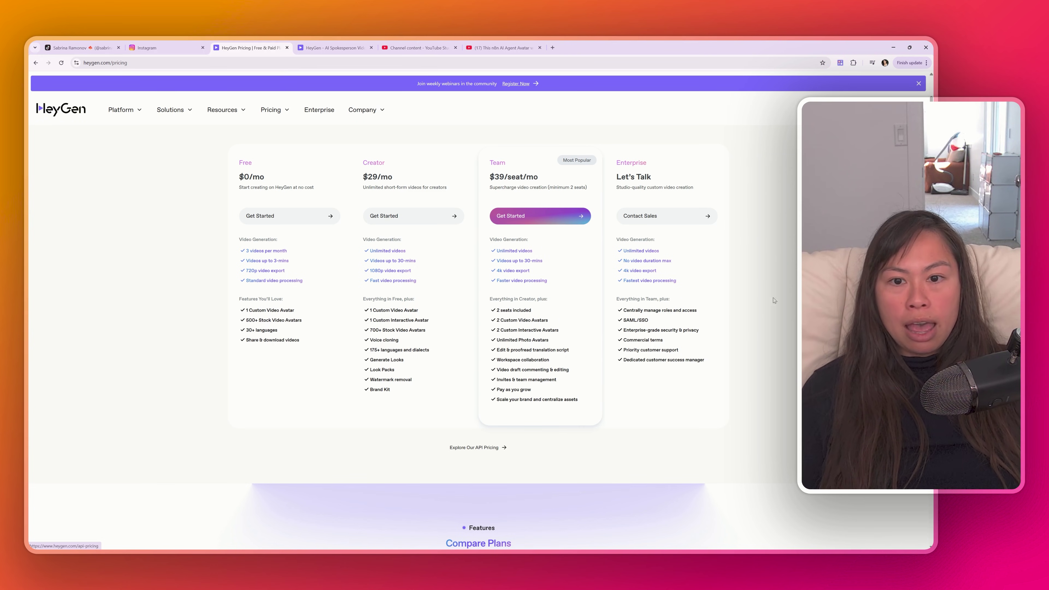
scroll(325, 164, down, 1)
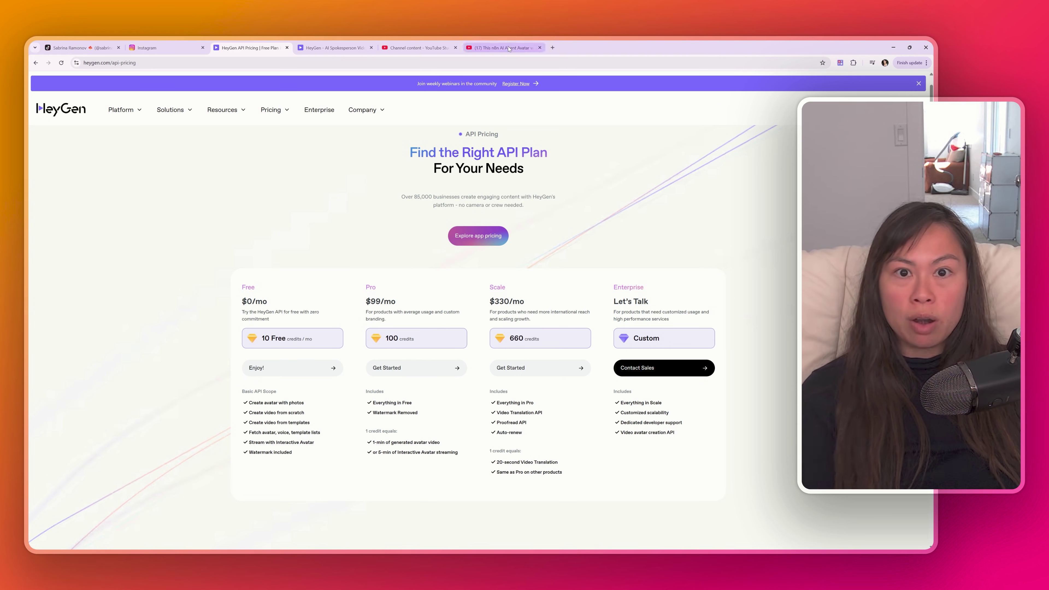
key(ctrl+1)
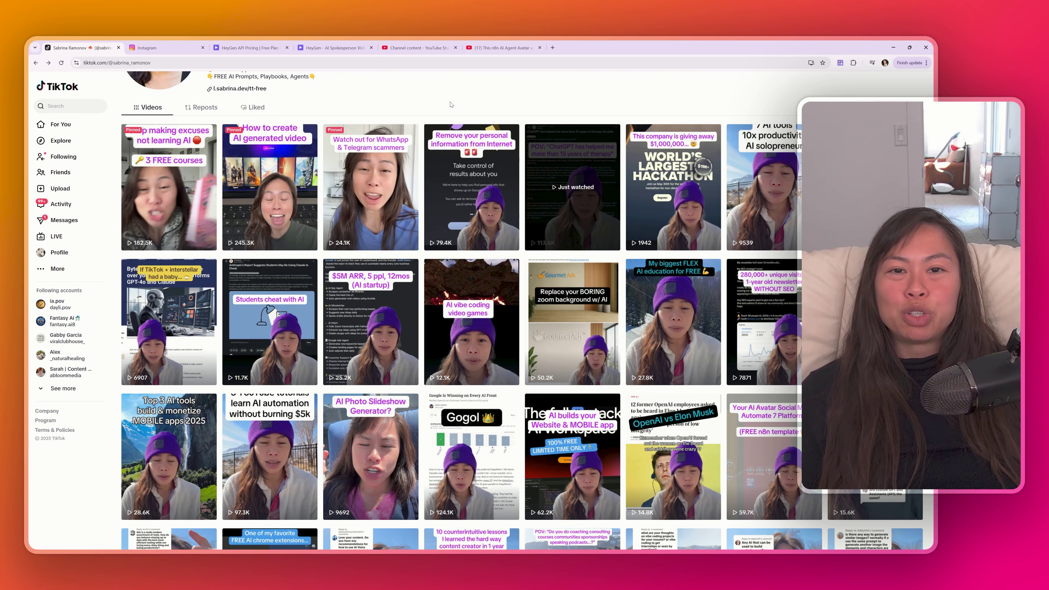